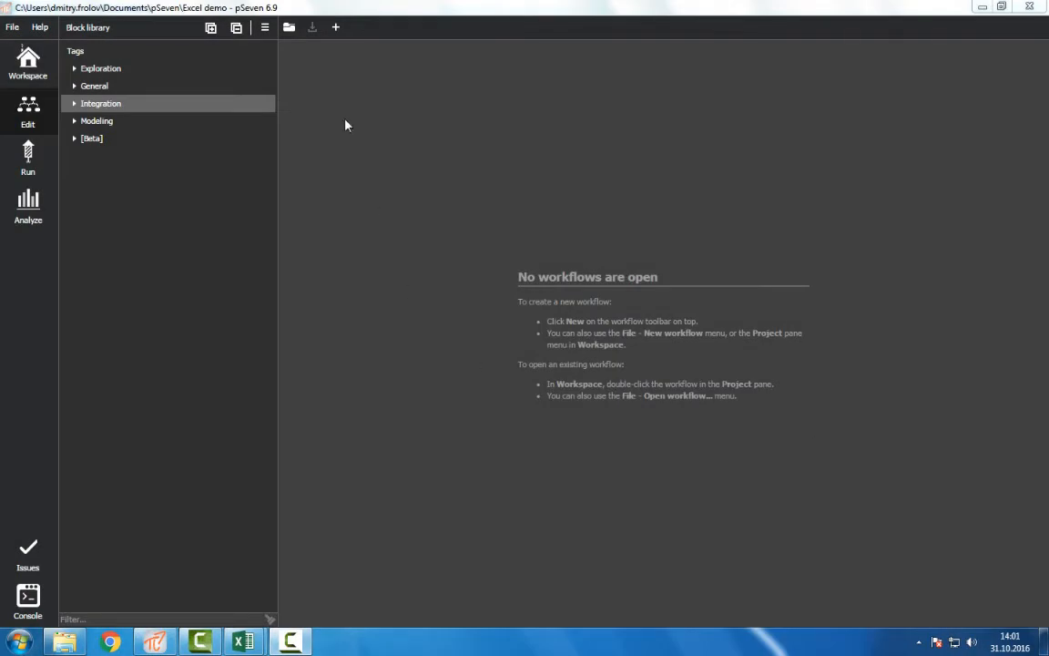
Create a new workflow and add an Excel integration block named Signal.
click(336, 30)
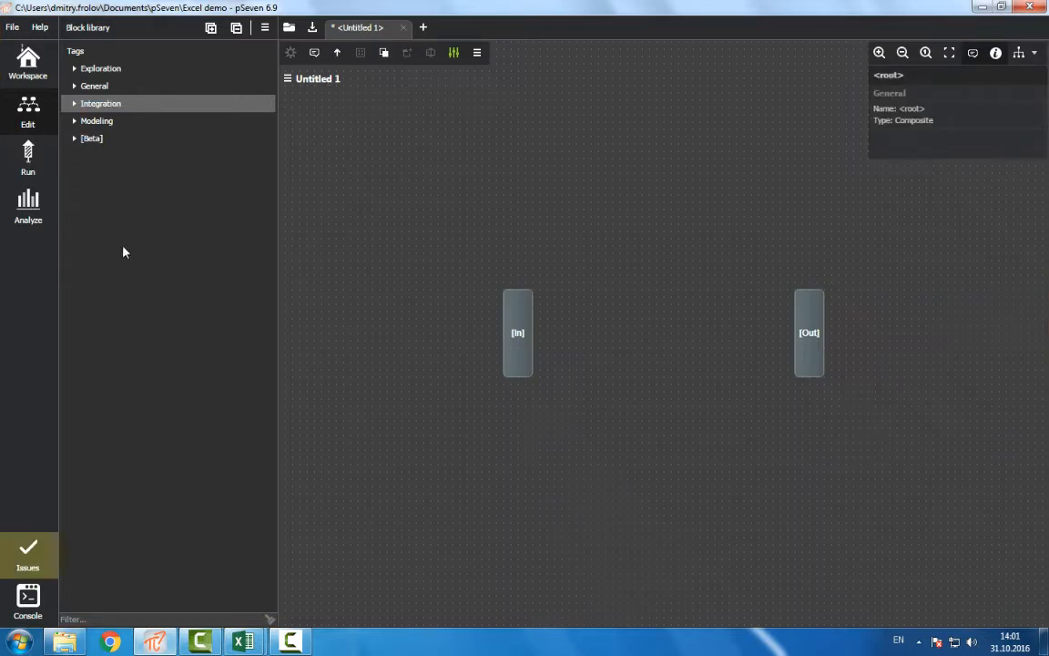
click(76, 104)
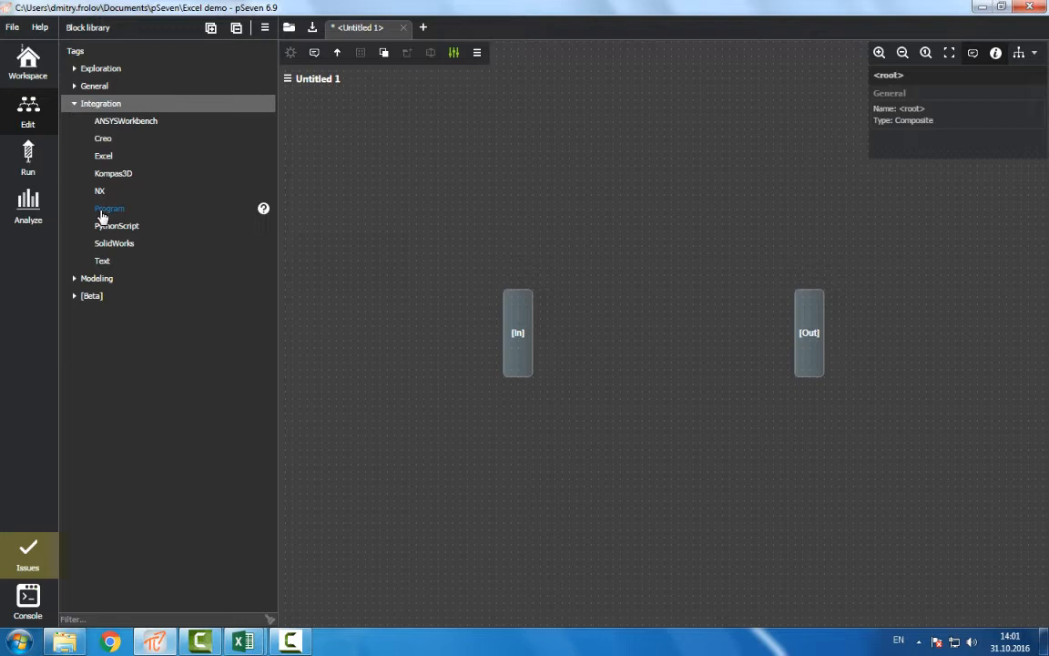
drag(103, 156, 586, 335)
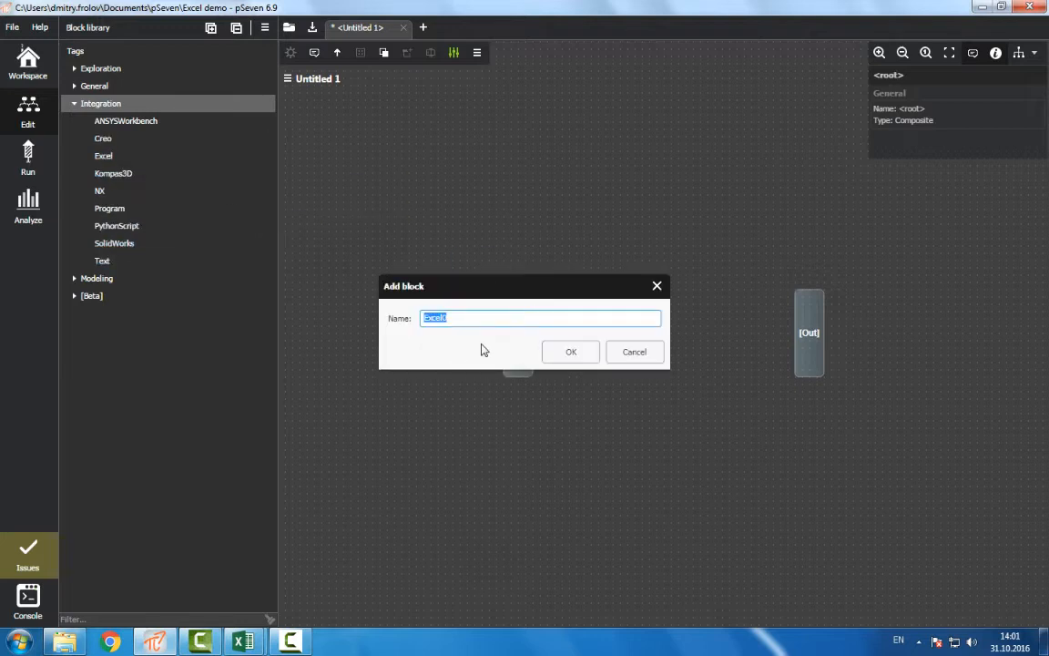
text(Signal)
key(Return)
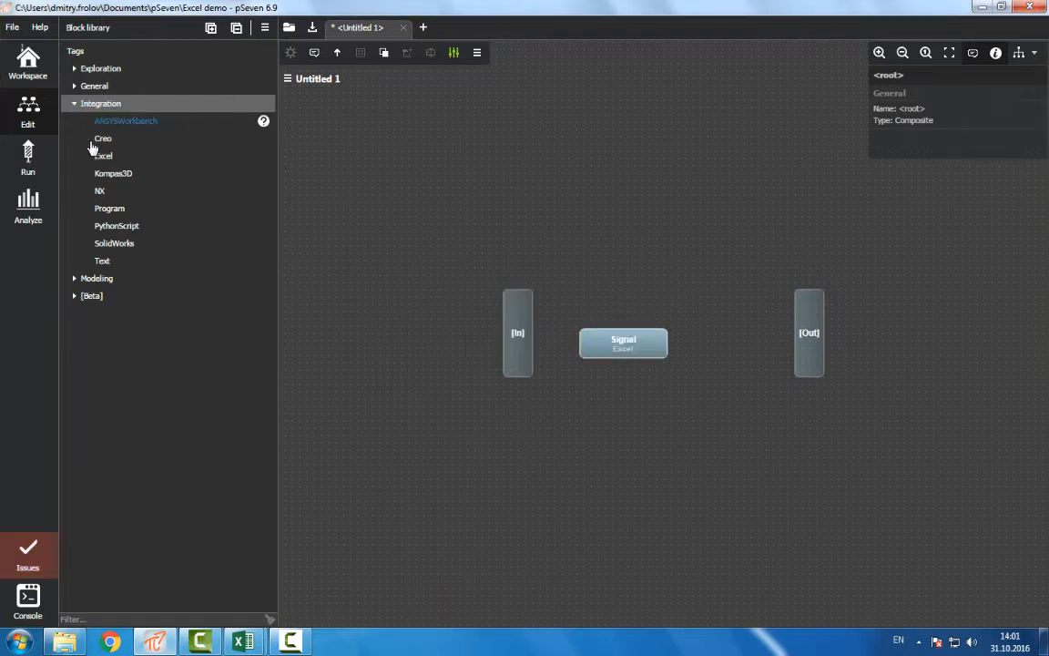
Add a second Excel block named Spectrum and line up both blocks side by side between [In] and [Out].
drag(126, 163, 675, 314)
text(Spectrum)
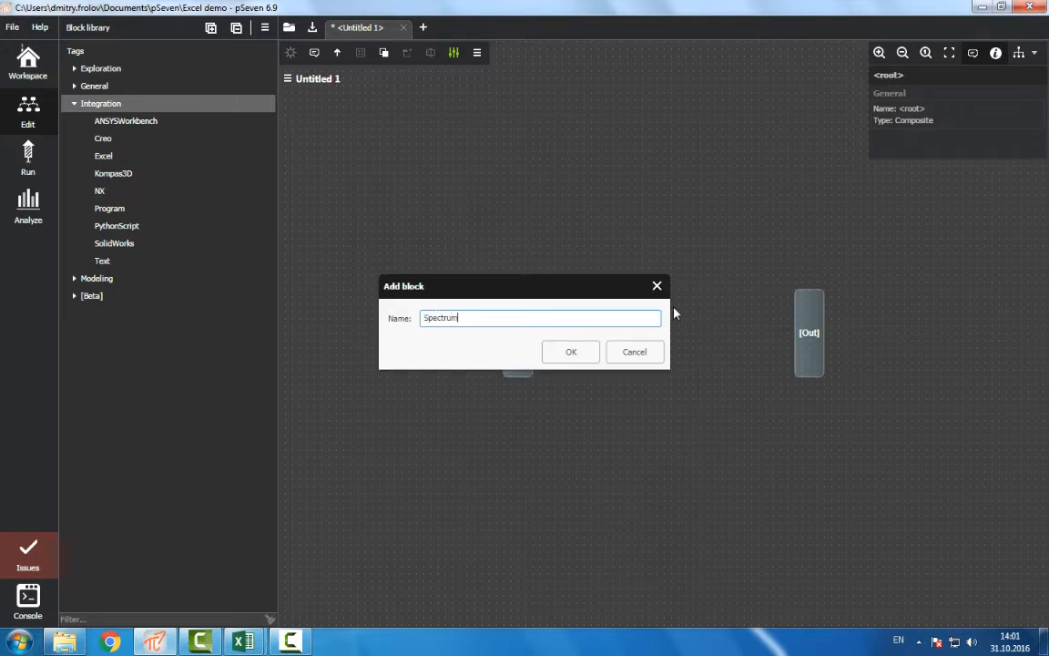
key(Return)
click(655, 340)
drag(655, 341, 646, 329)
drag(779, 354, 757, 341)
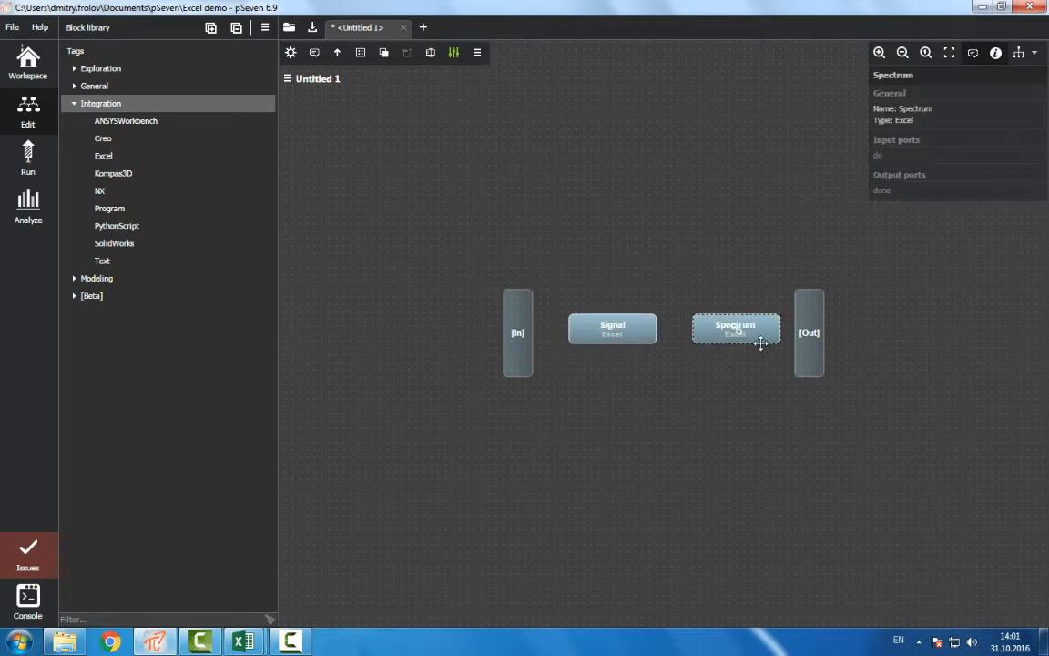
Set Signal.xls from the current project as the Signal block's document file and load its contents.
click(639, 329)
double_click(639, 329)
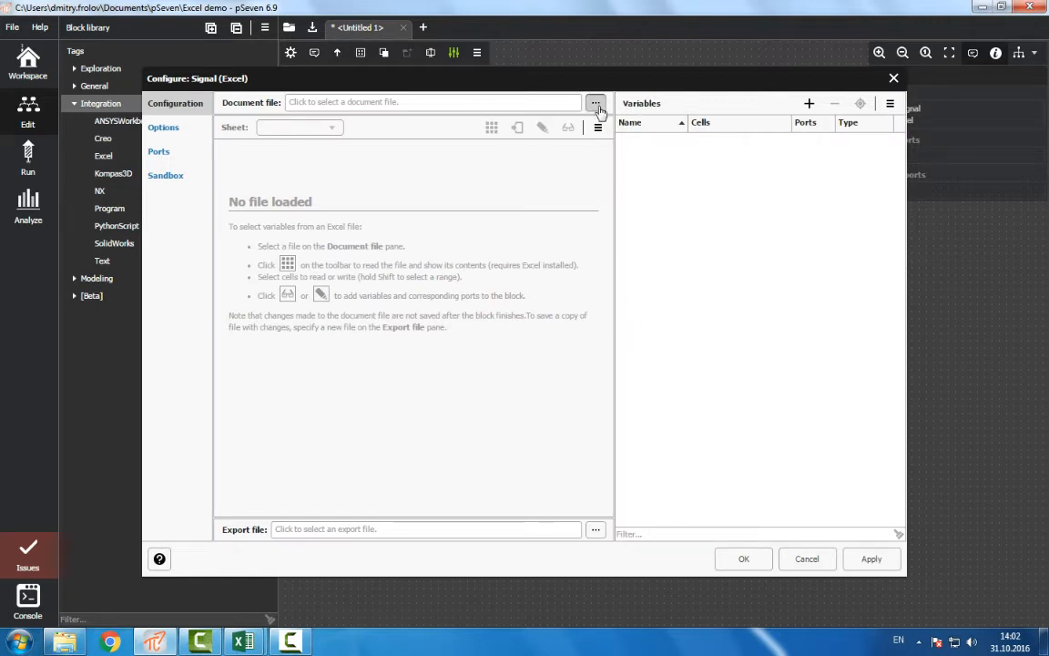
click(595, 105)
click(394, 193)
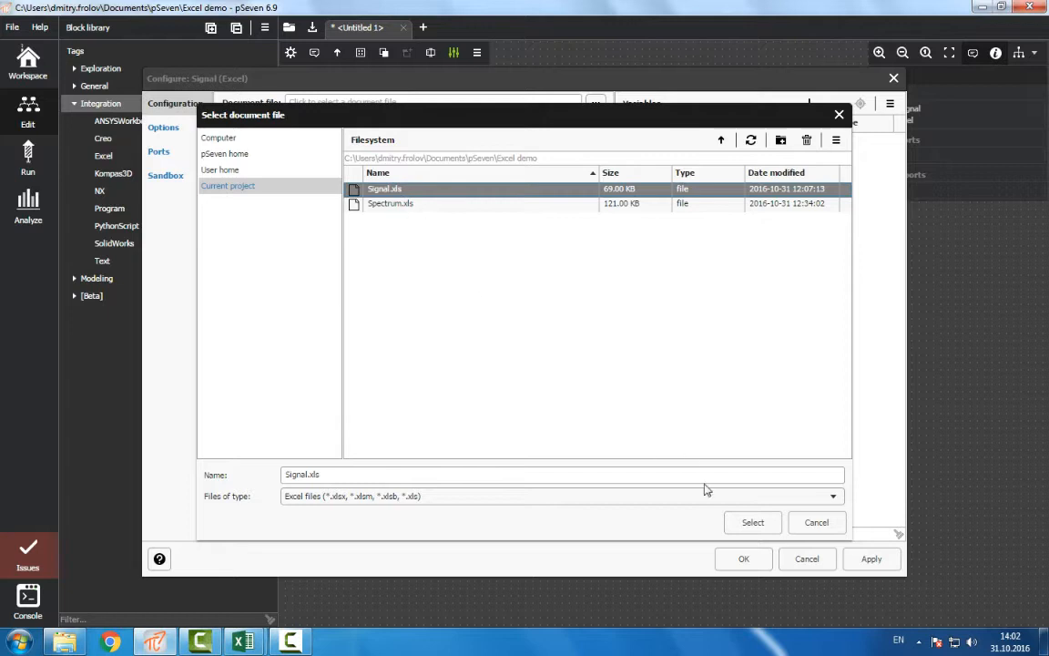
click(751, 521)
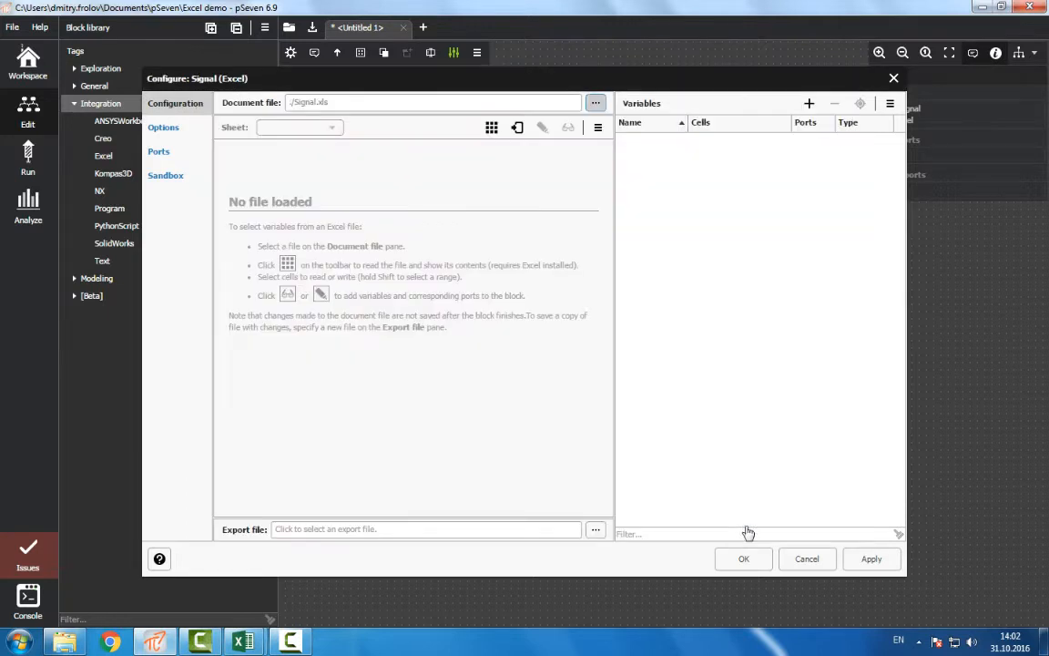
click(491, 128)
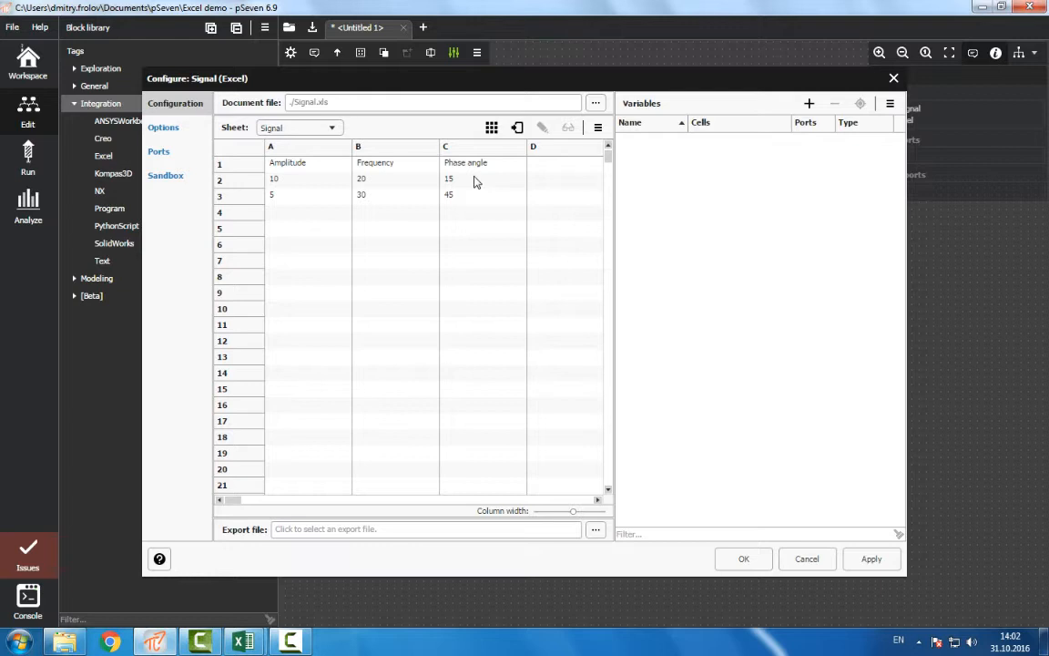
Add amplitude variables that the Signal block writes to the sheet: A1 to cell A2 and A2 to cell A3.
click(296, 184)
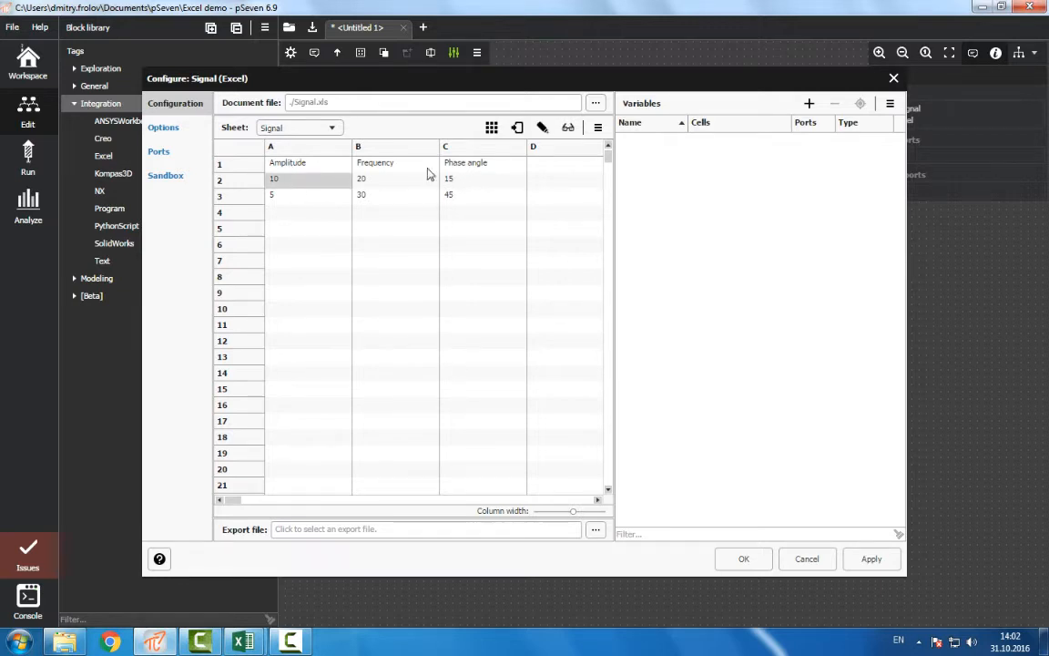
click(542, 130)
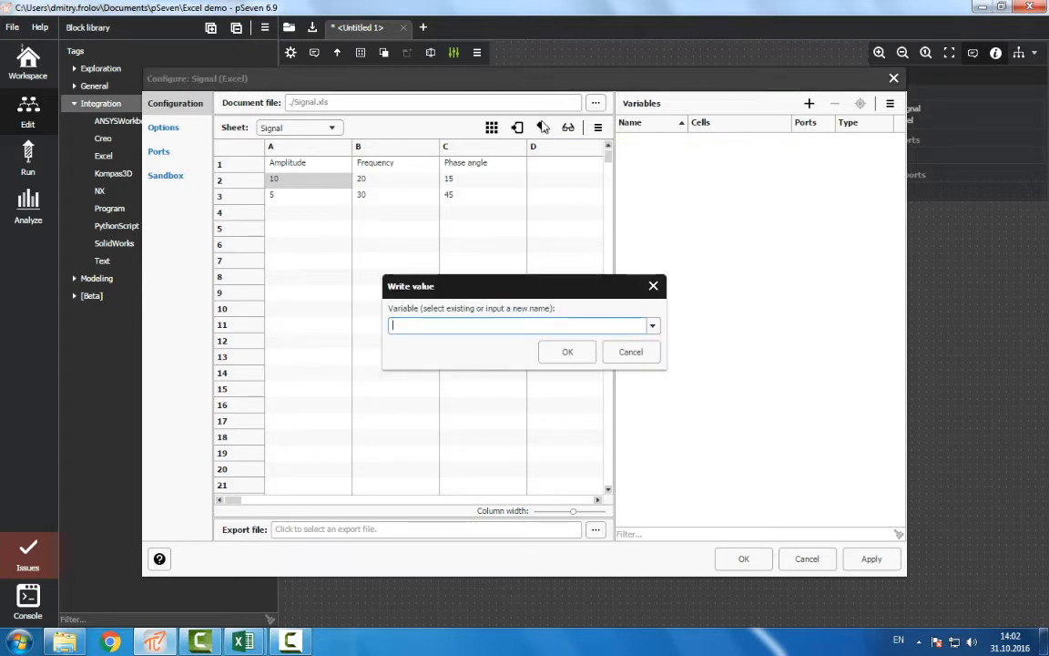
key(Return)
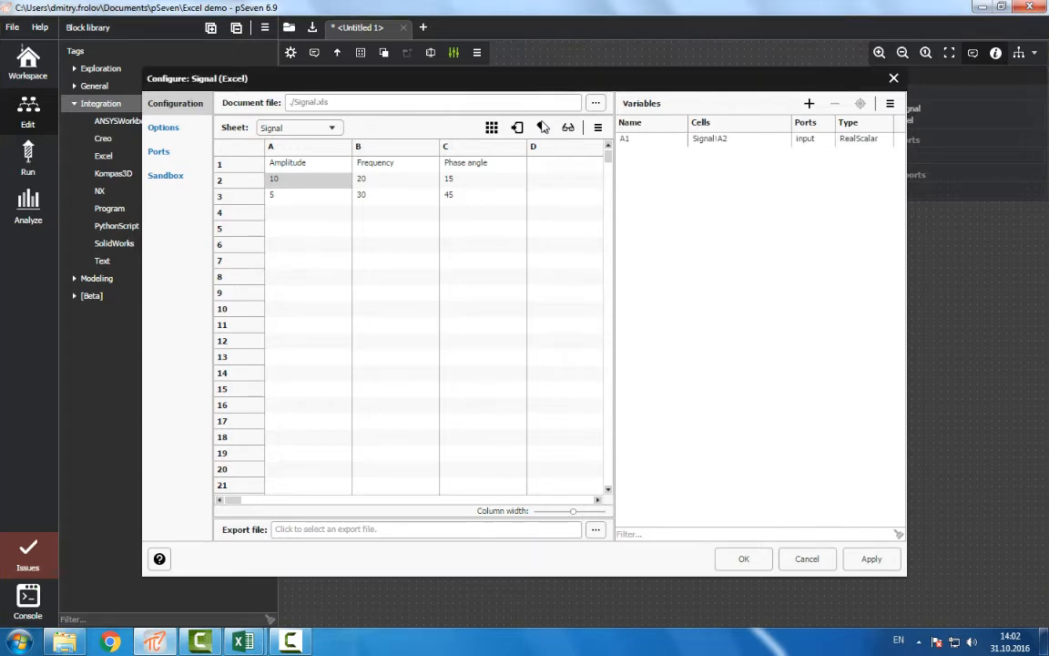
click(305, 179)
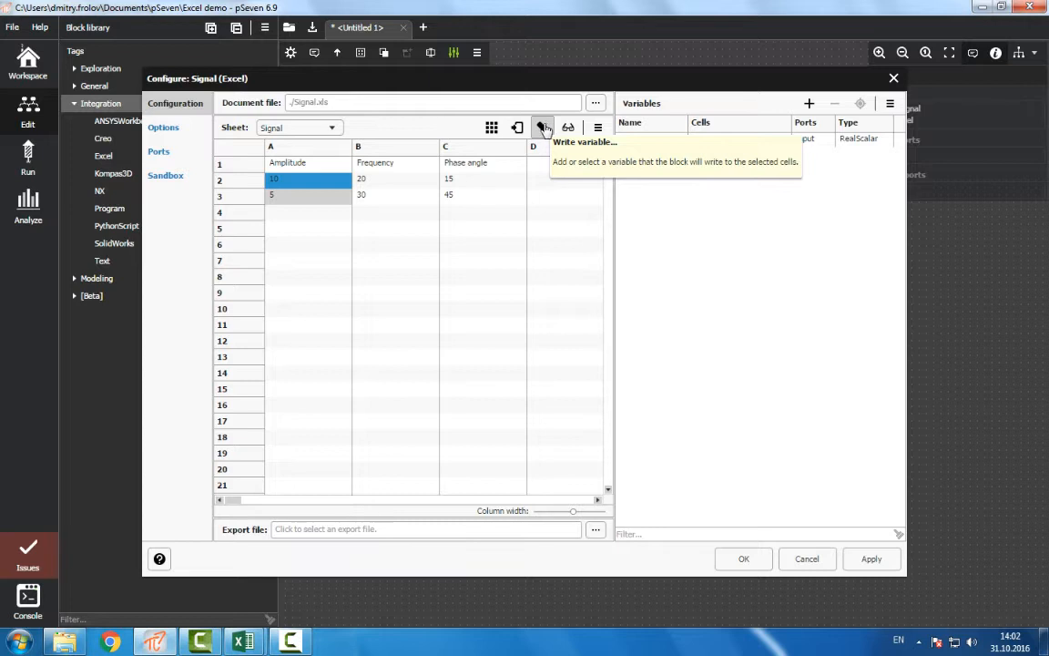
click(542, 130)
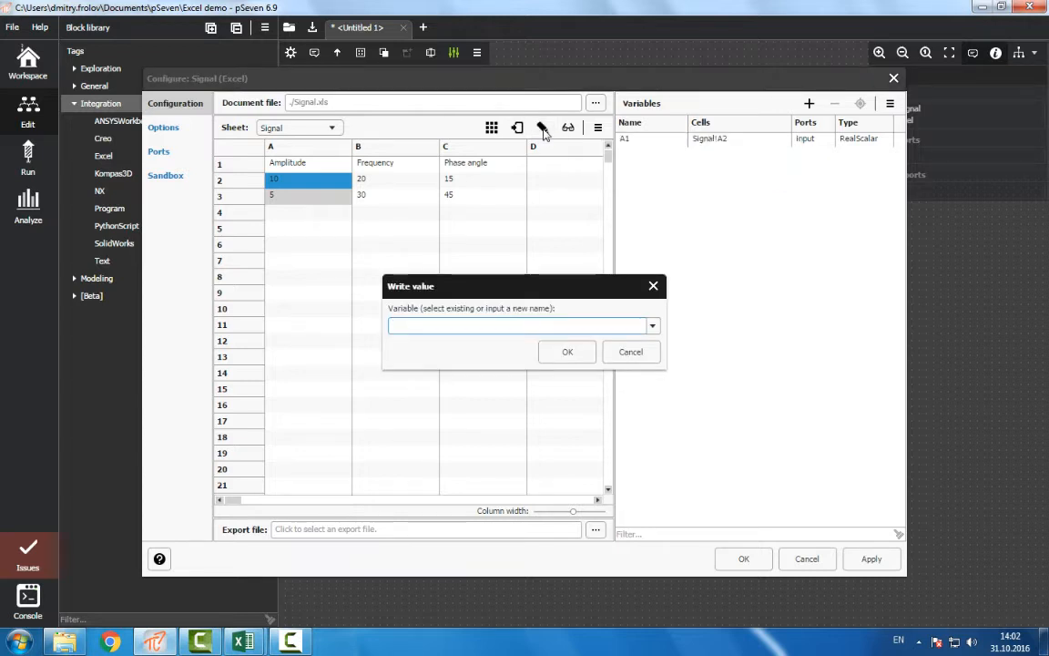
text(A2)
key(Return)
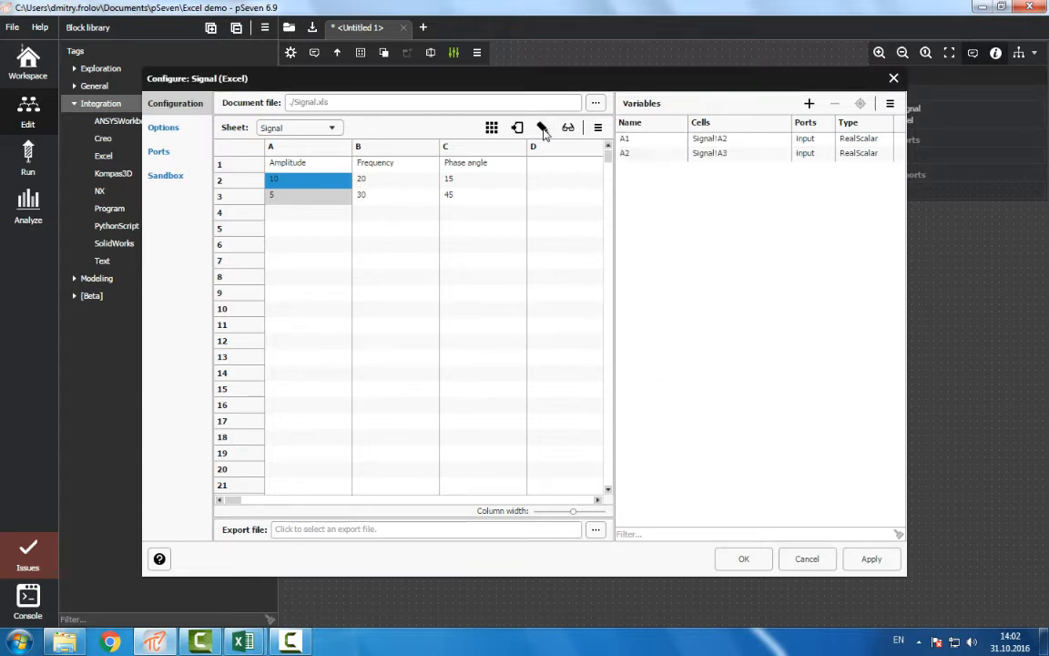
Add frequency variables that the Signal block writes to the sheet: F1 to cell B2 and F2 to cell B3.
click(396, 180)
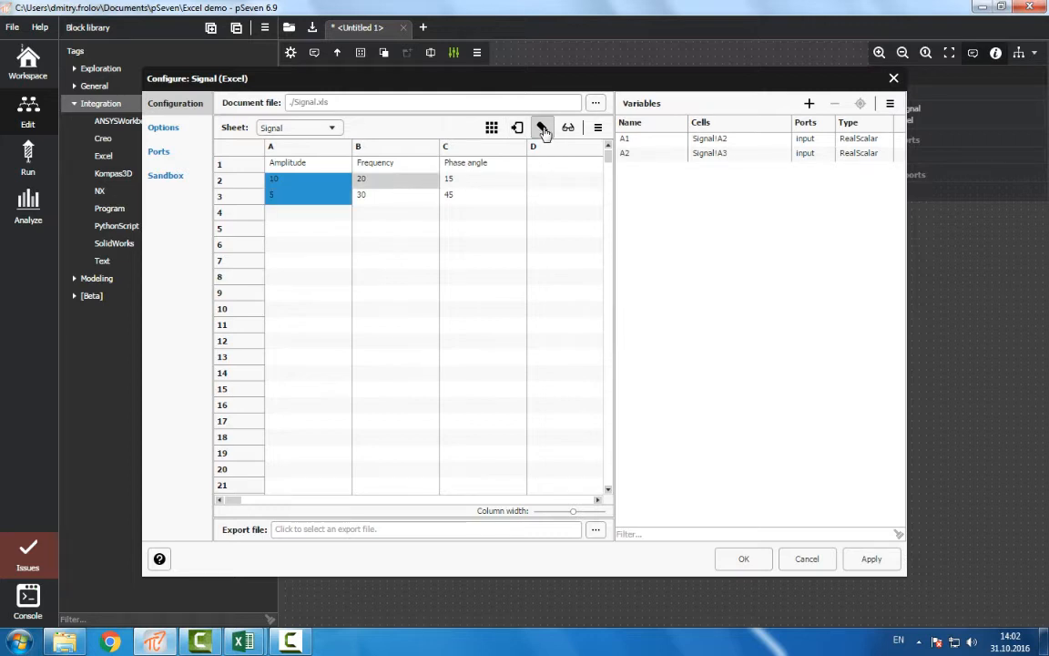
click(542, 129)
text(F1)
key(Return)
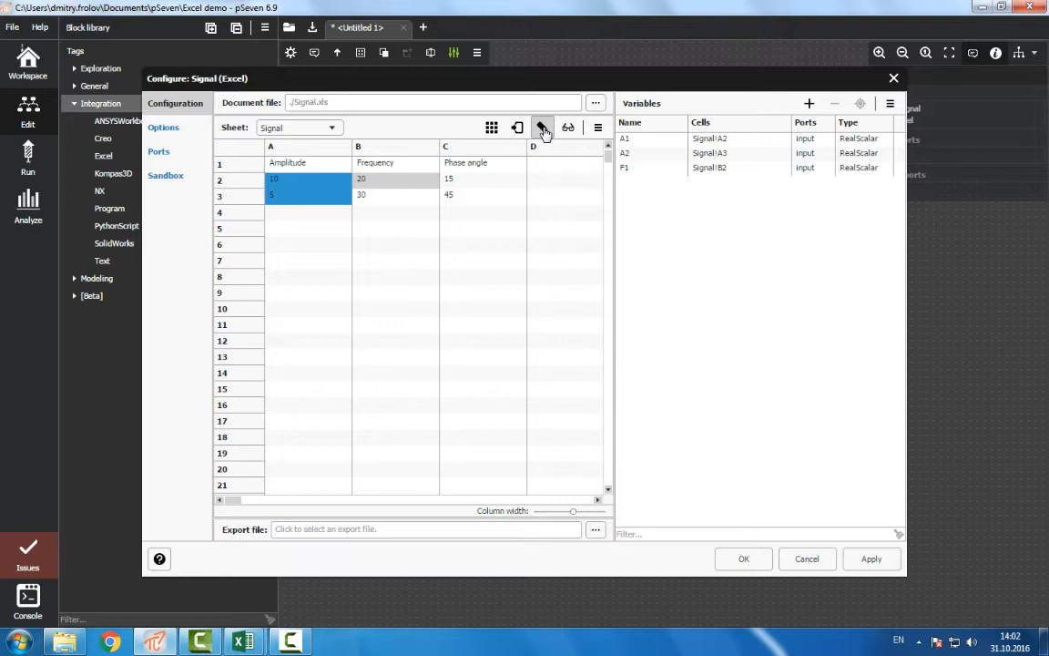
click(410, 194)
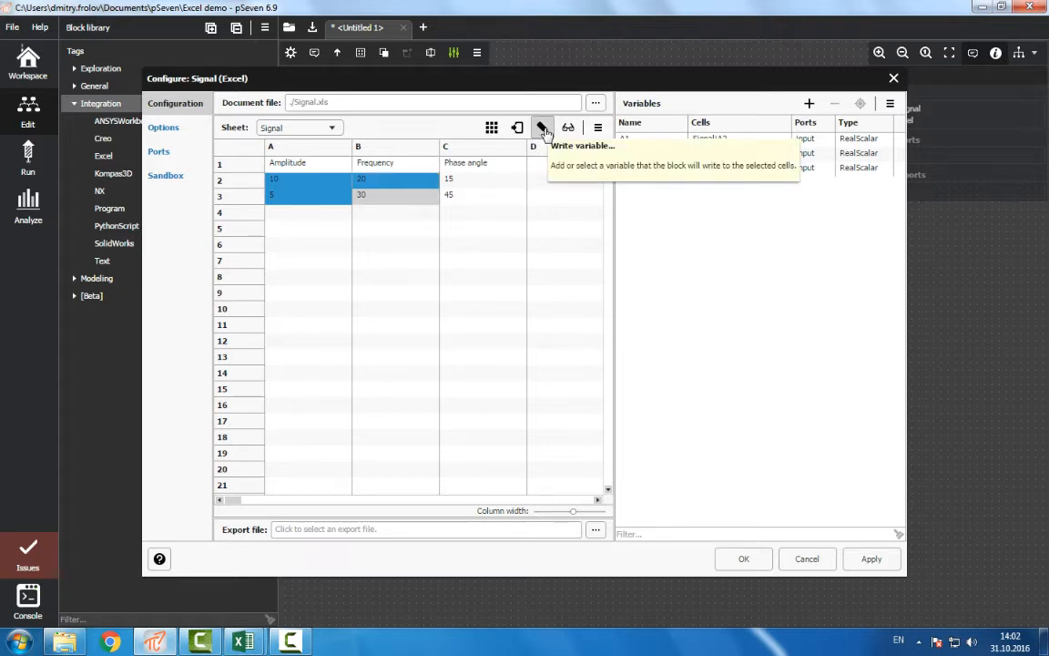
click(542, 129)
key(Return)
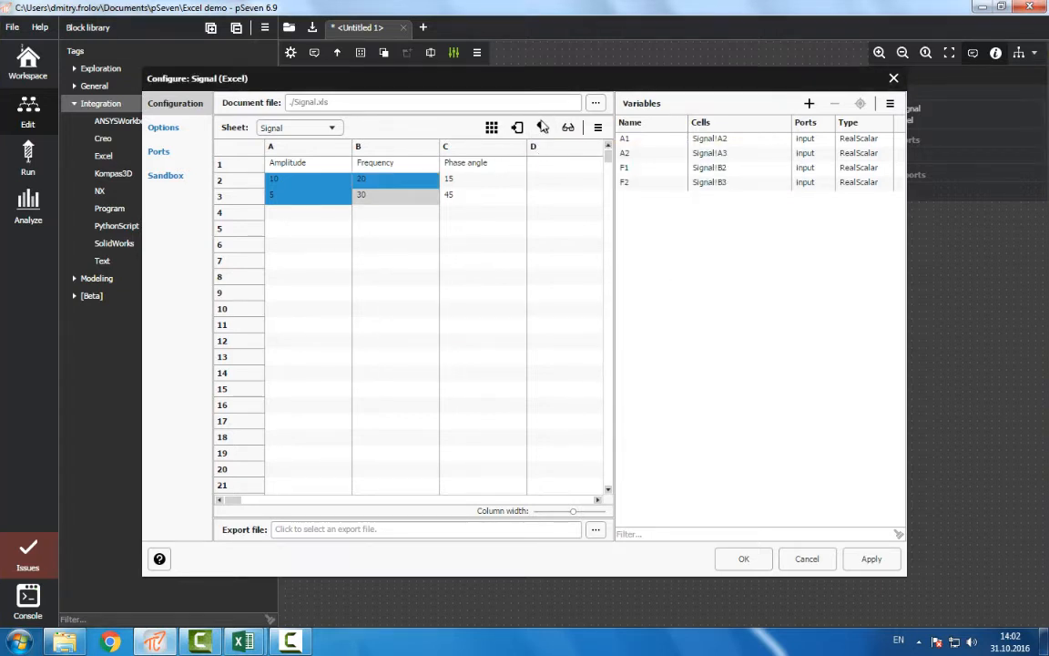
Add a variable named Signal that reads cells F1:F499, and accept the Signal block's configuration.
drag(234, 502, 260, 504)
click(435, 164)
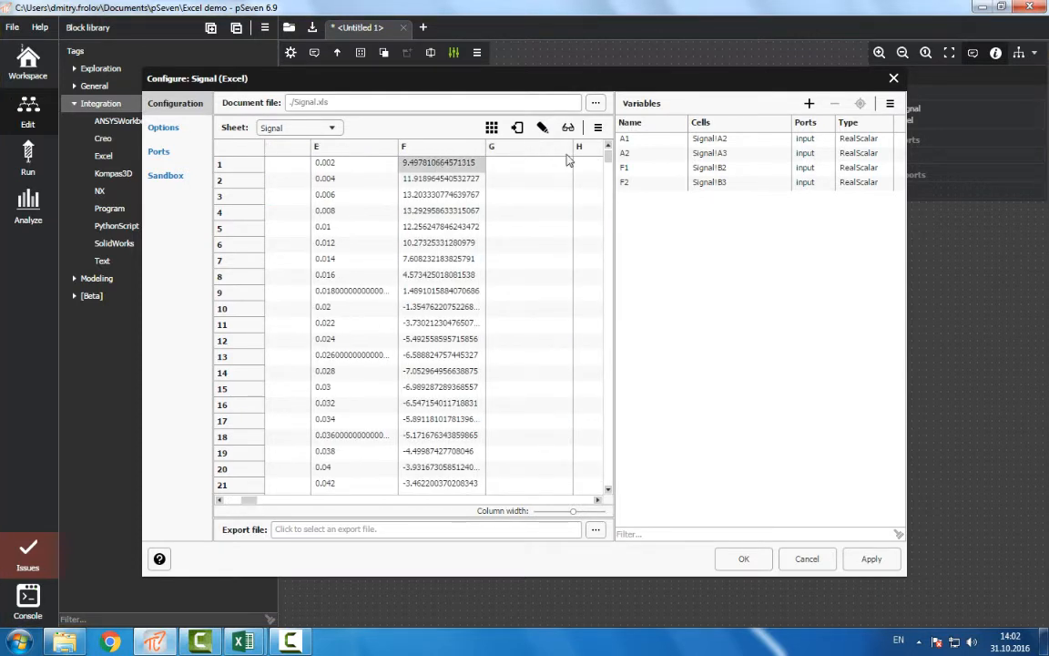
drag(609, 156, 609, 488)
shift+click(446, 471)
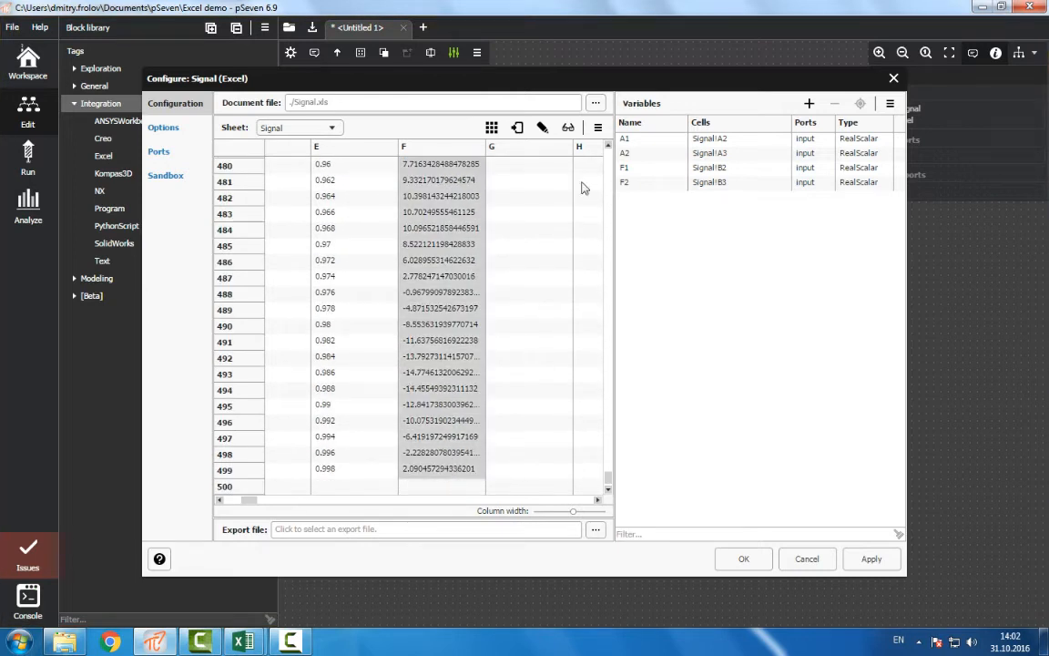
click(568, 129)
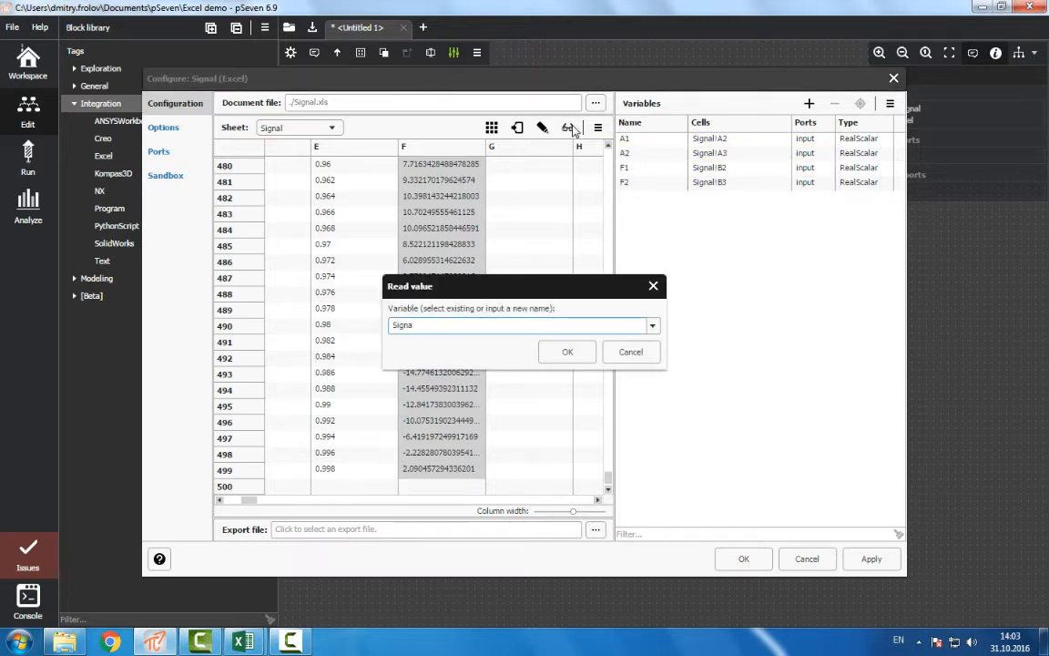
key(Return)
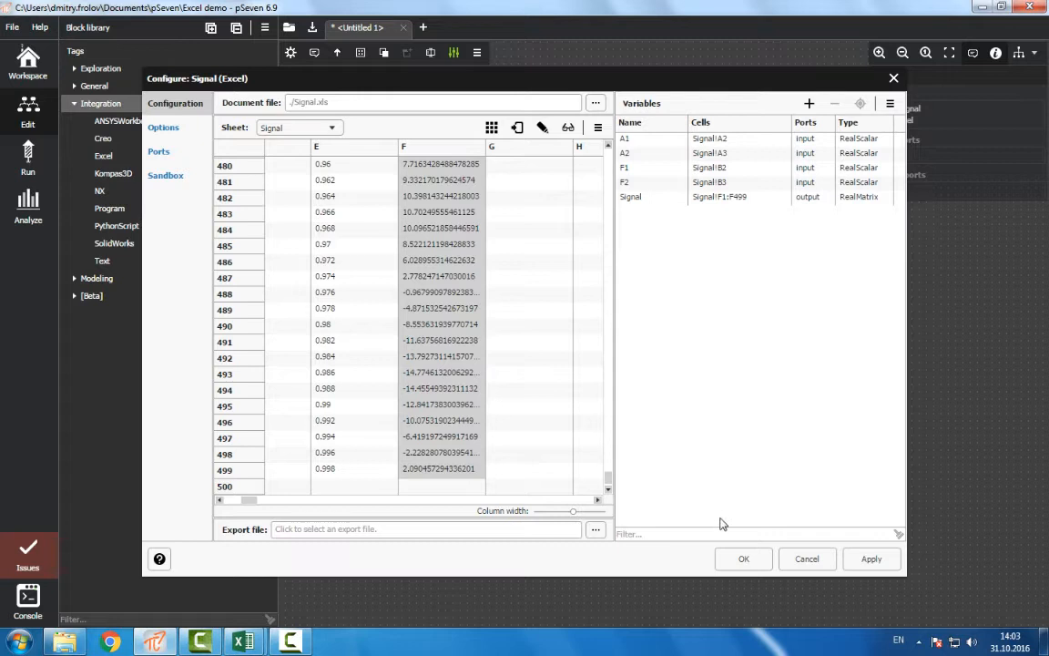
click(742, 567)
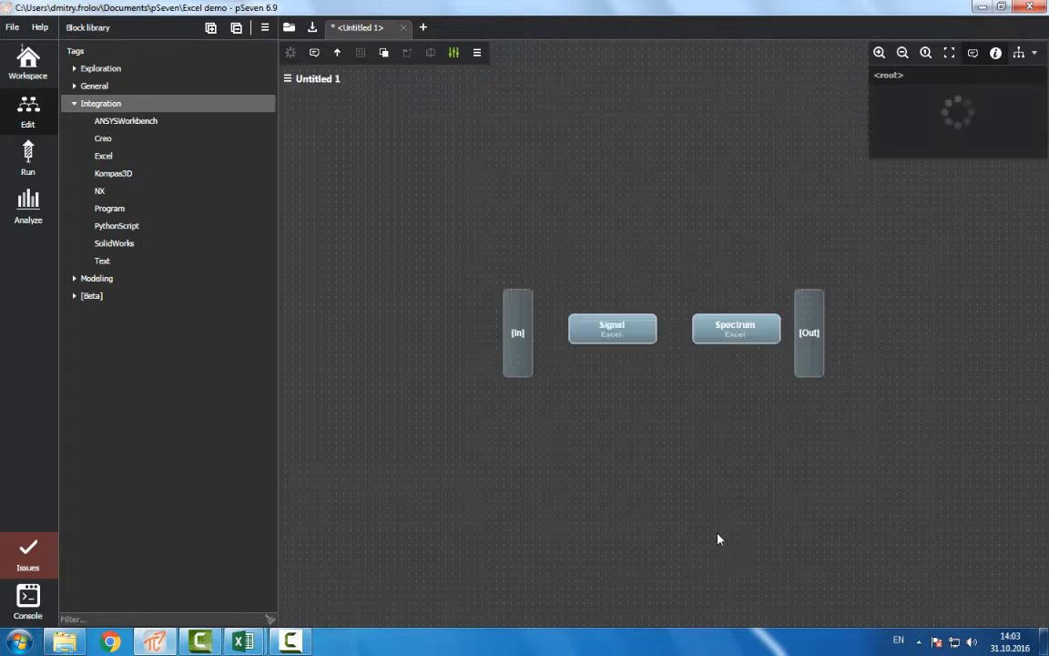
Set Spectrum.xls as the Spectrum block's document file and load its contents.
drag(707, 337, 696, 336)
double_click(695, 333)
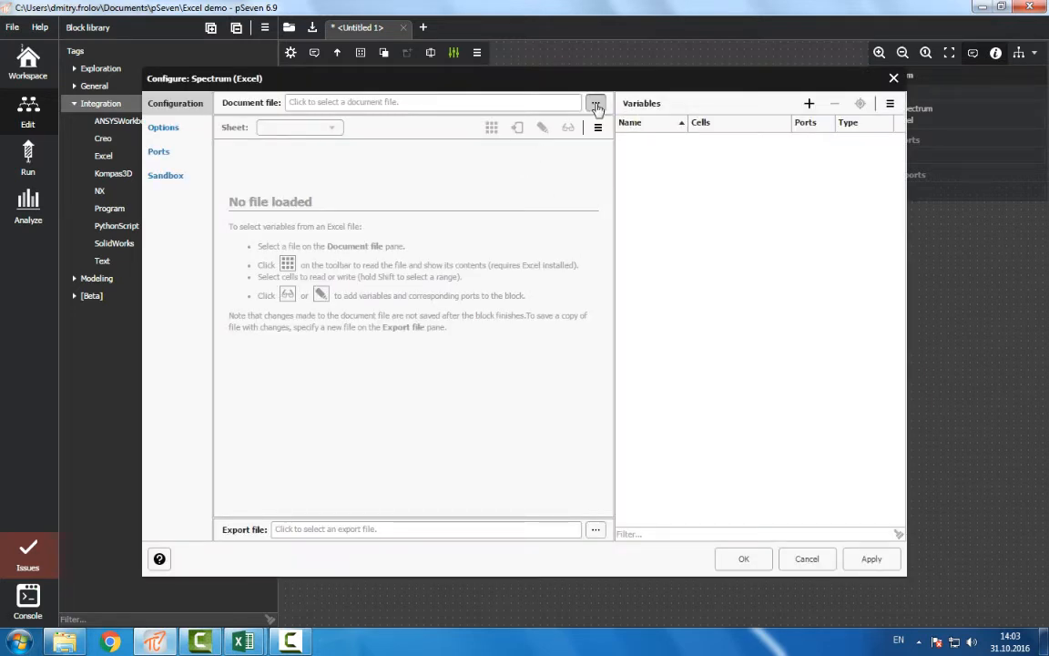
click(595, 106)
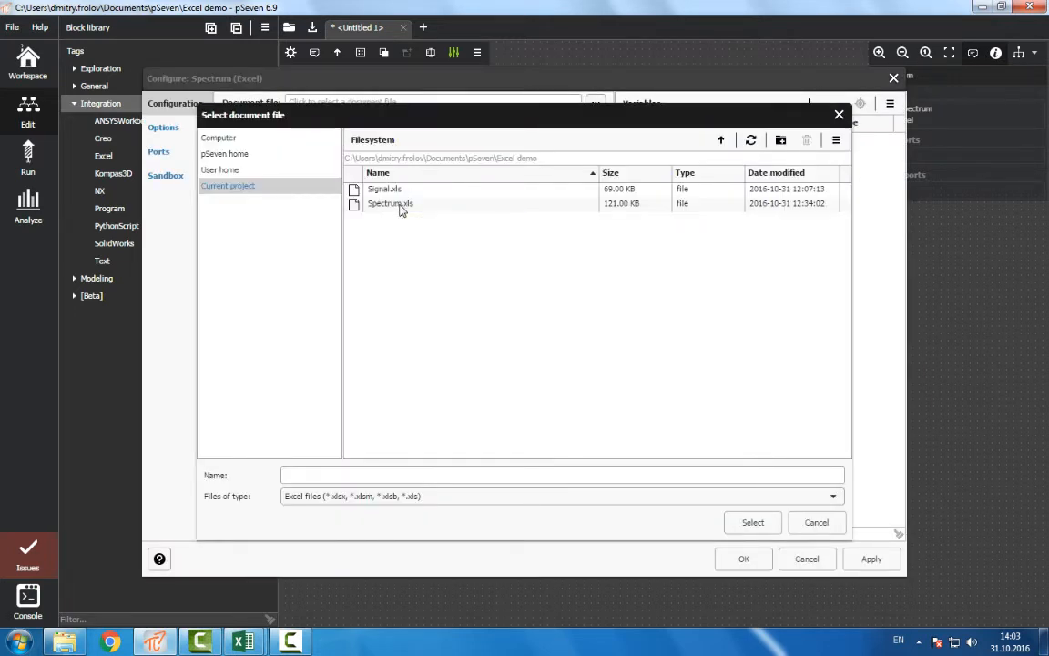
click(399, 205)
click(752, 524)
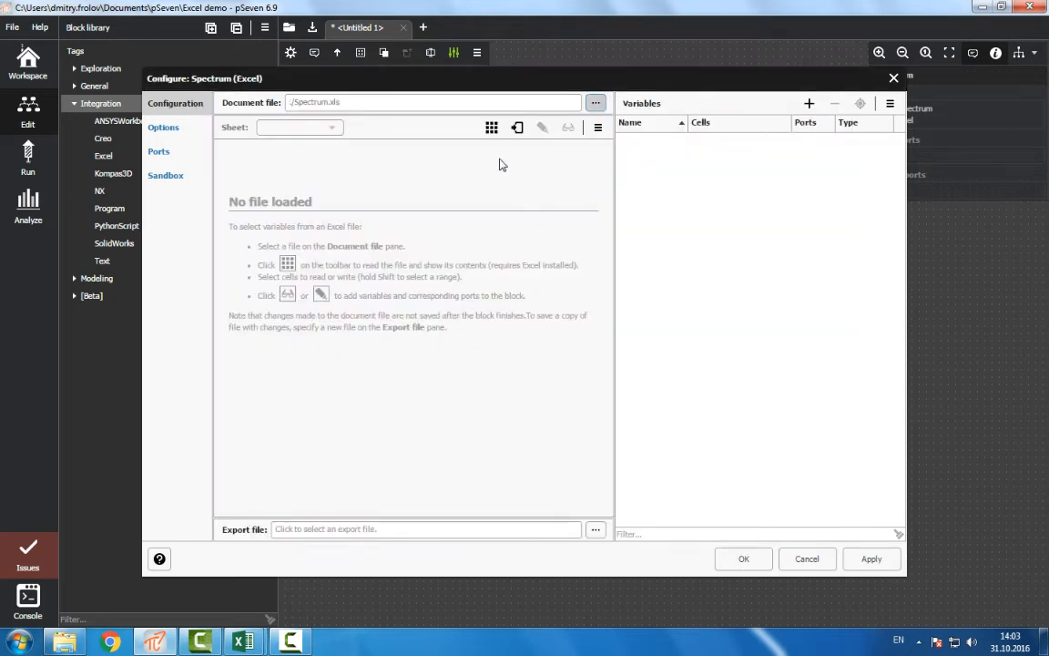
click(492, 127)
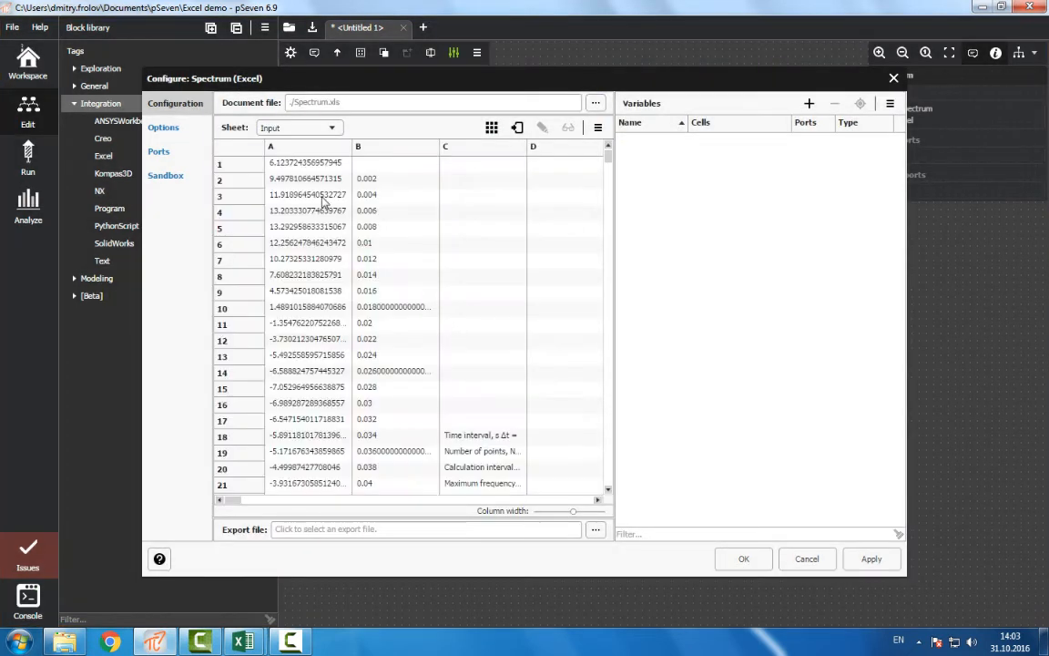
Add a variable named Signal that the Spectrum block writes to cells A1:A499 of the Input sheet.
click(313, 164)
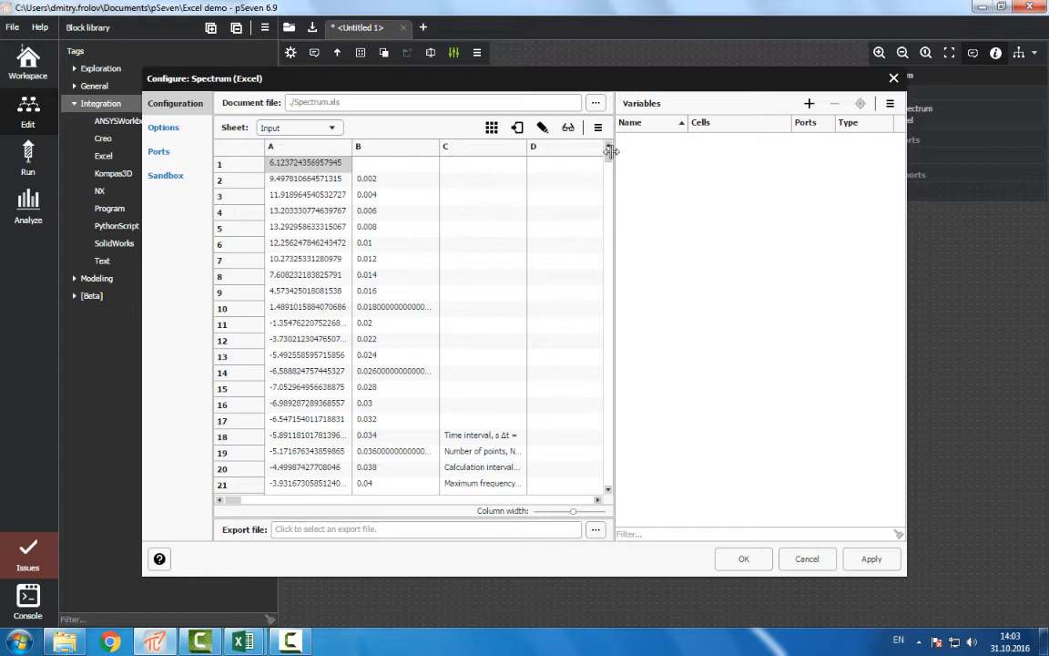
drag(609, 155, 600, 467)
scroll(330, 412, down, 6)
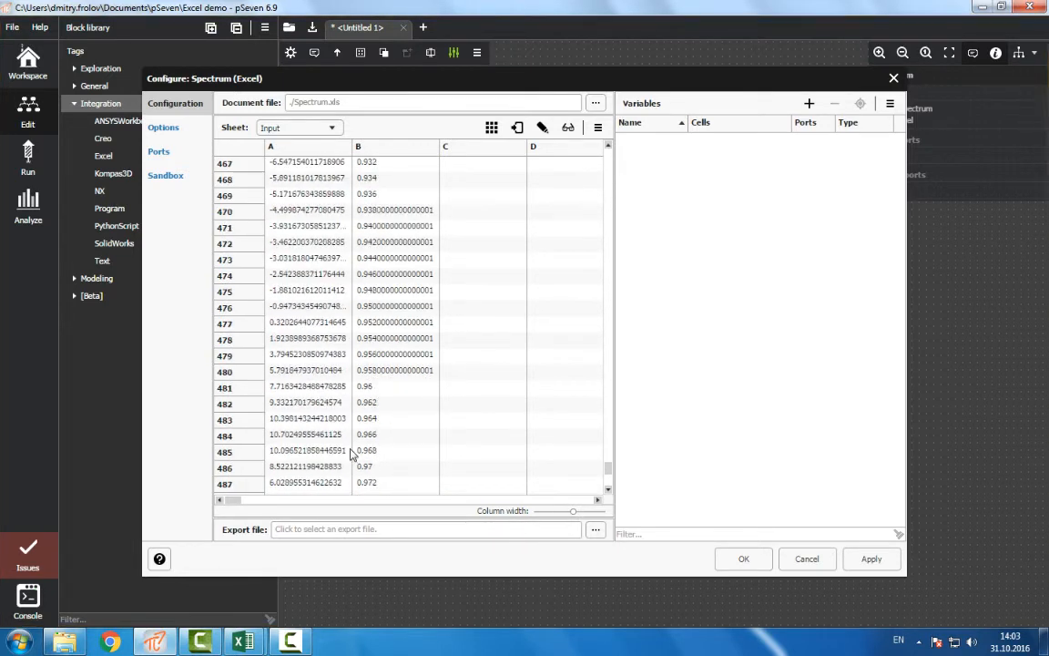
scroll(350, 459, down, 2)
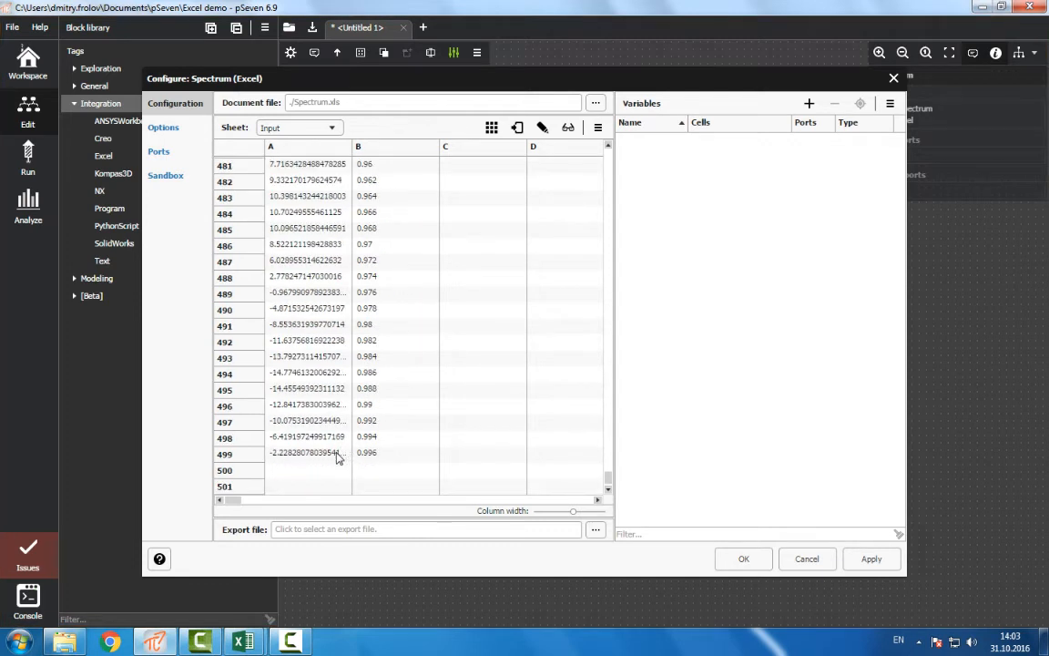
shift+click(337, 455)
click(547, 133)
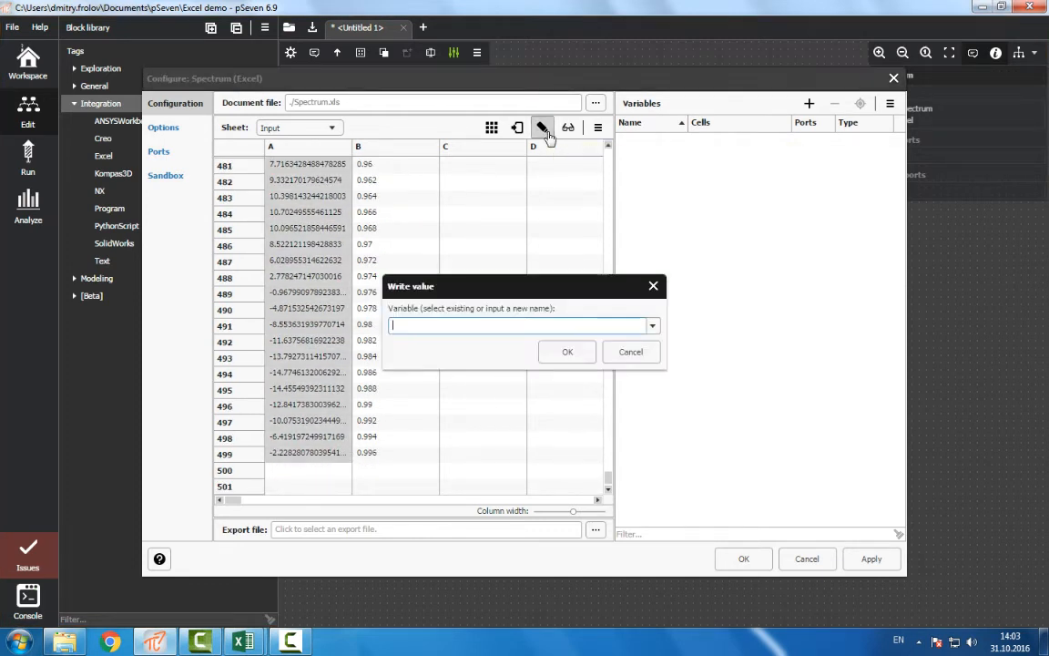
text(Signal)
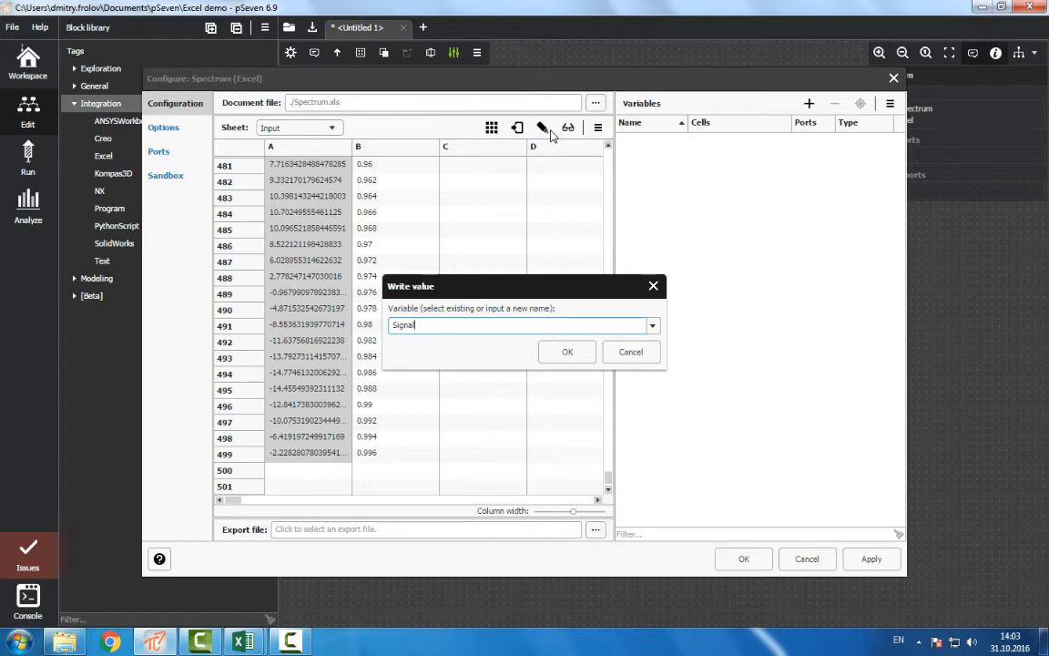
key(Return)
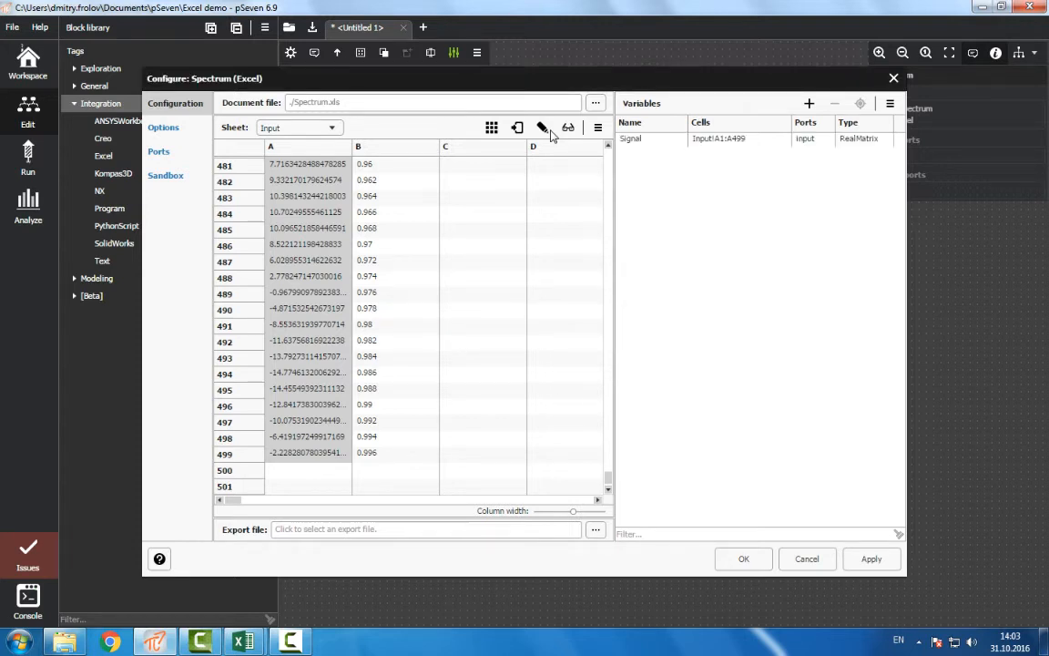
Add a variable named A1 that the Spectrum block reads from the first amplitude value, cell E27 of the Input sheet.
drag(607, 483, 609, 164)
scroll(524, 463, down, 1)
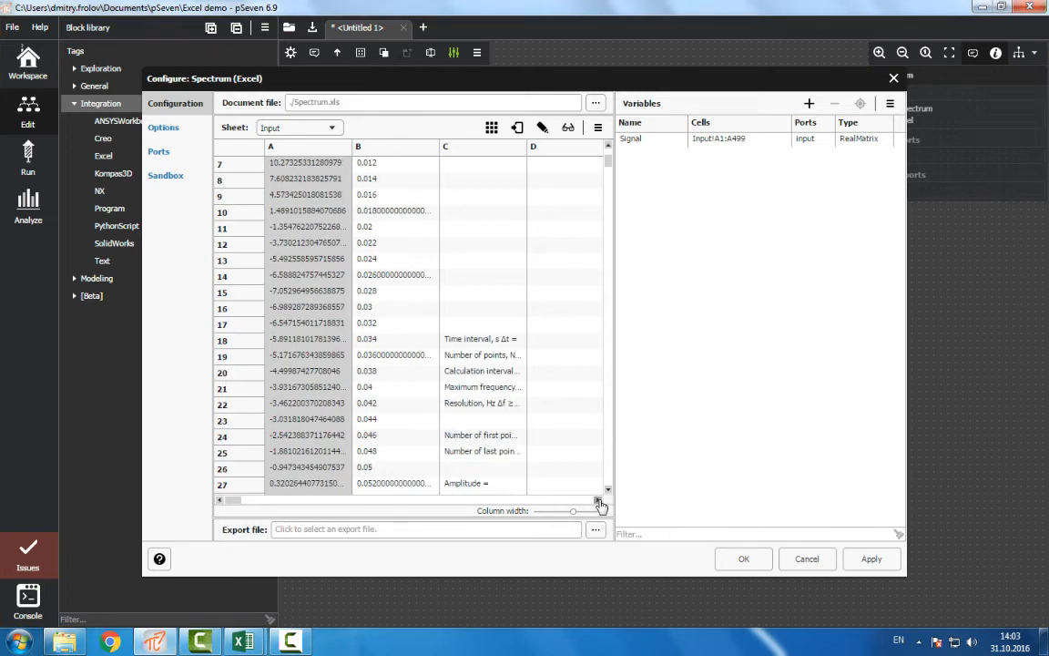
click(599, 500)
click(598, 500)
scroll(578, 446, down, 1)
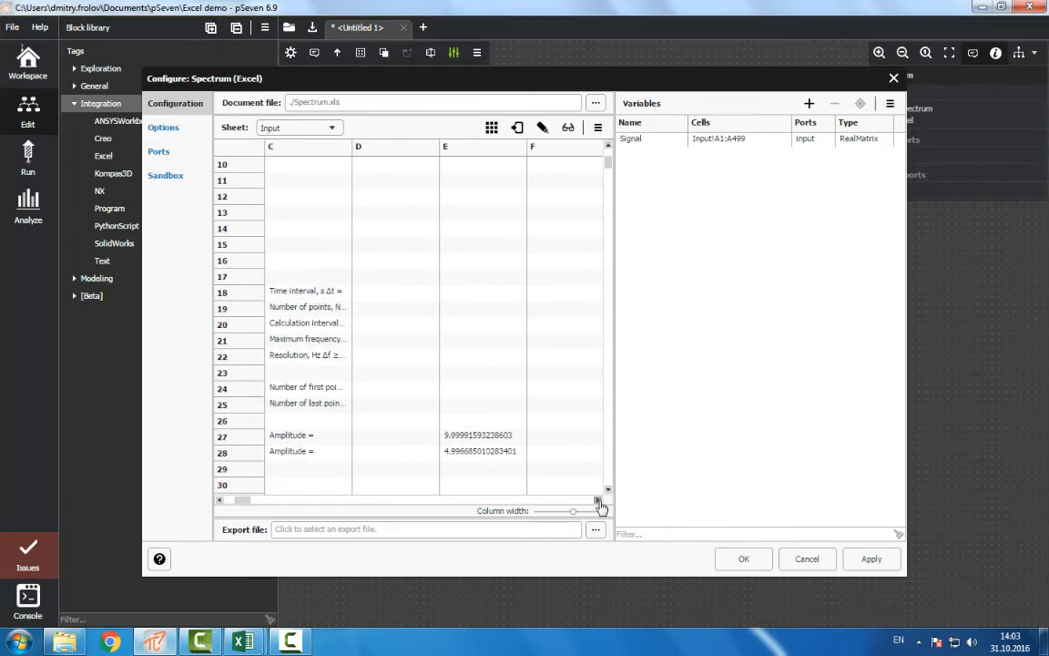
click(598, 501)
click(599, 501)
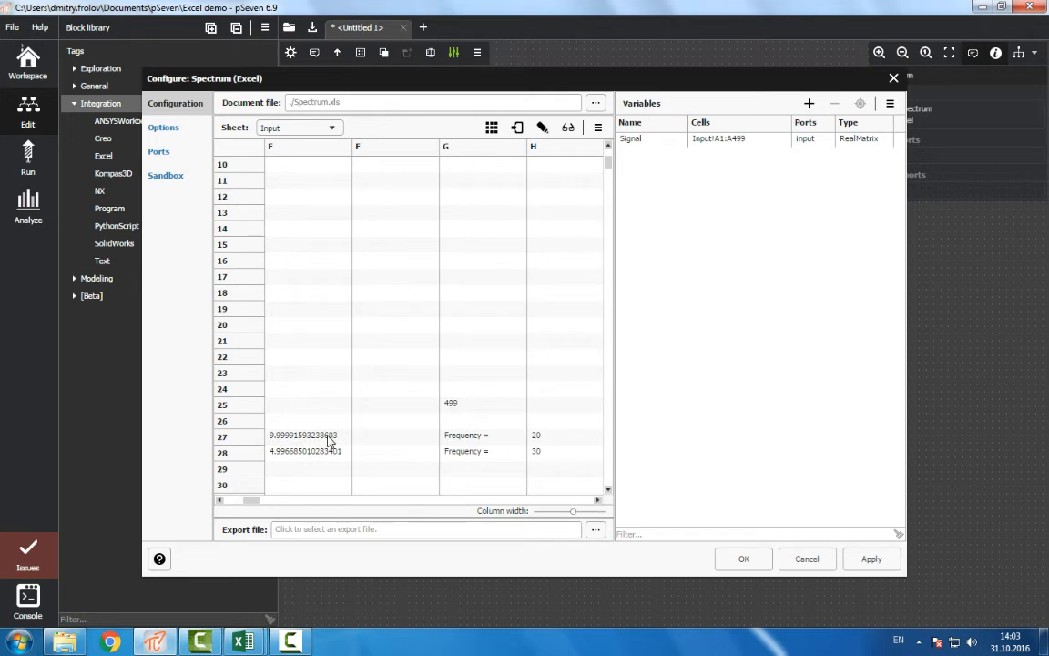
click(330, 441)
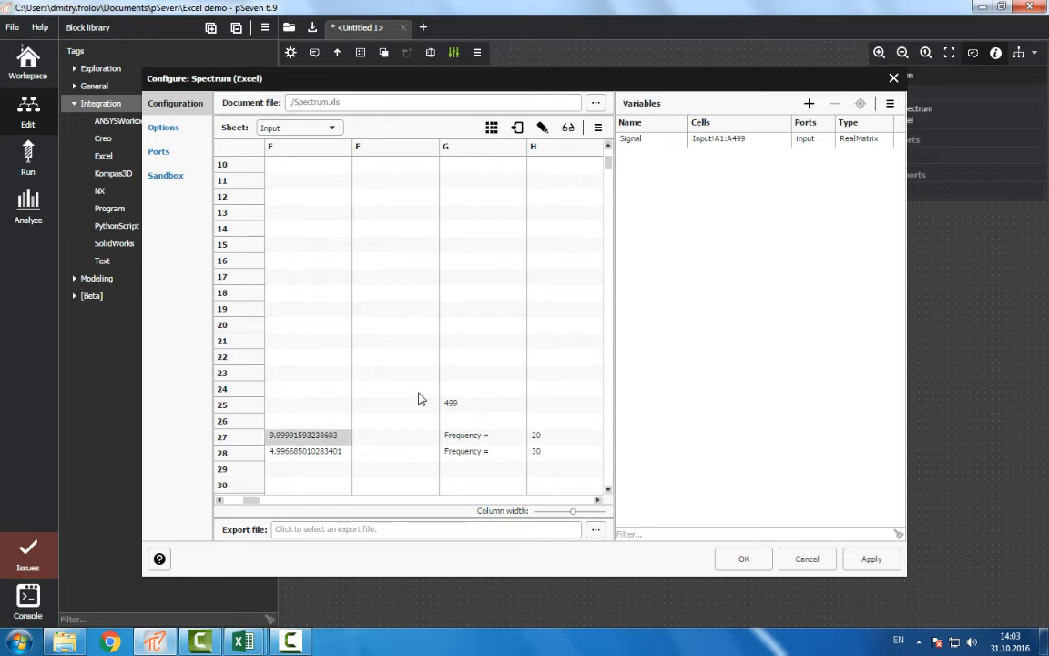
click(568, 128)
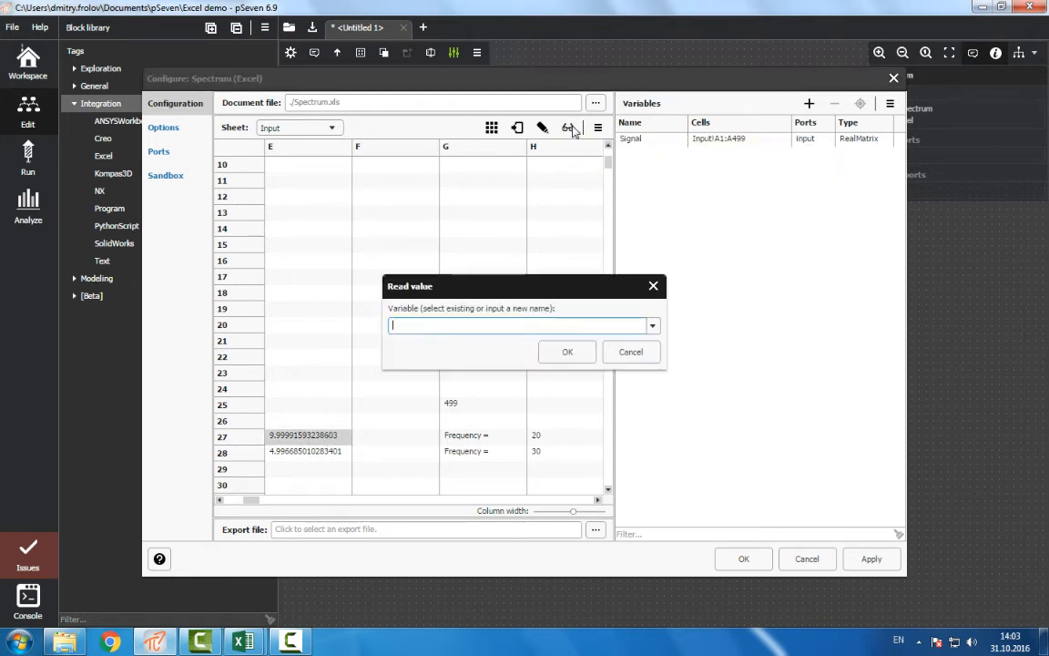
text(A1)
key(Return)
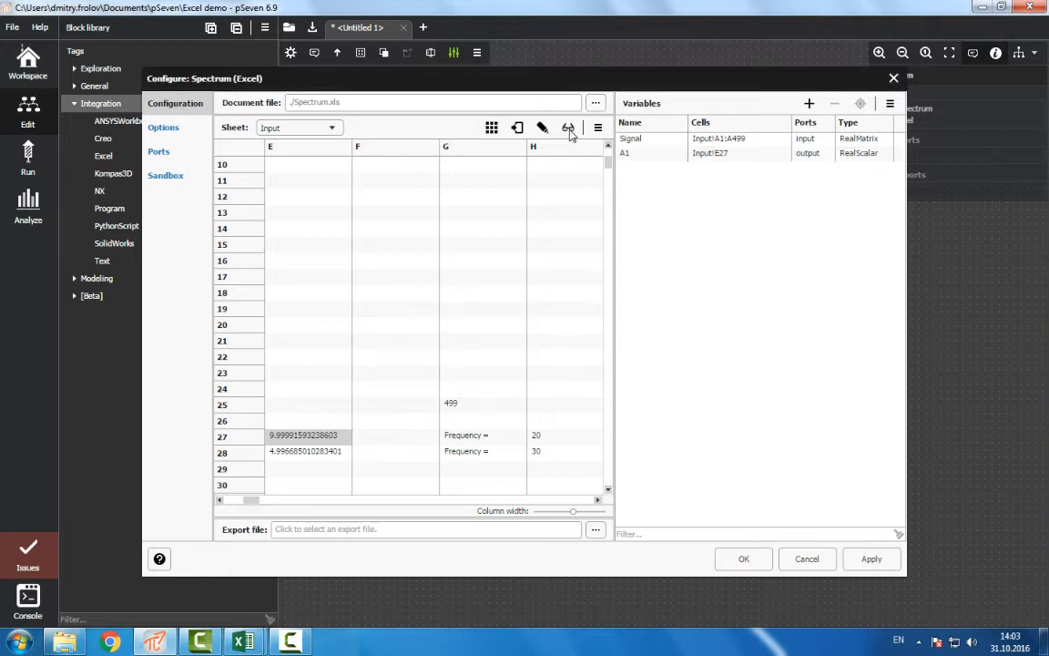
Add a variable named A2 that the Spectrum block reads from the second amplitude value in cell E28.
click(333, 457)
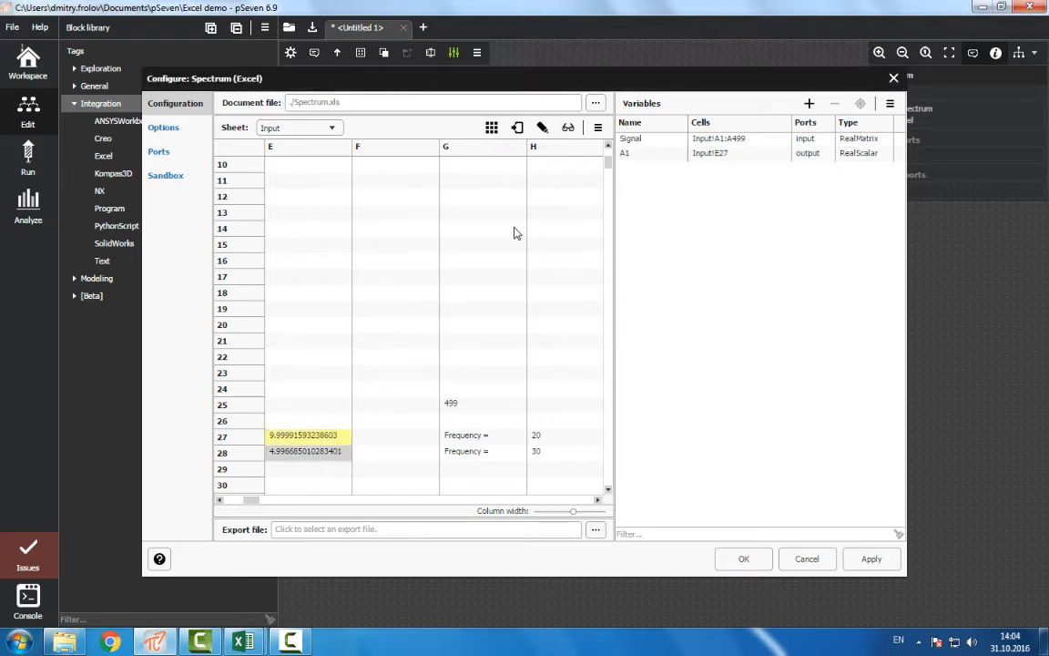
click(568, 128)
text(A2)
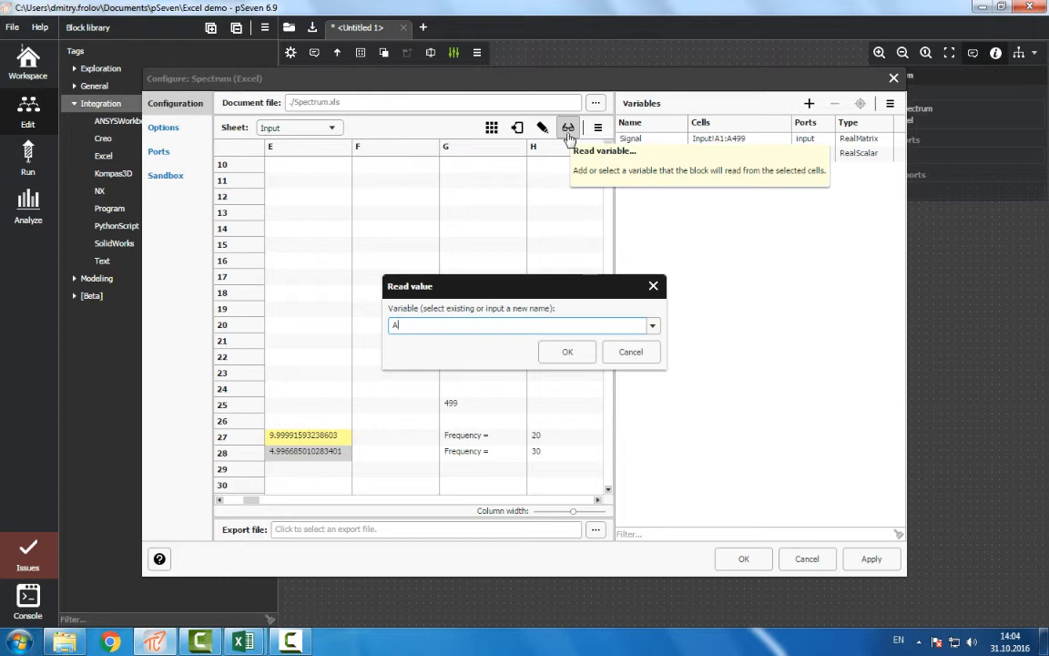
key(Return)
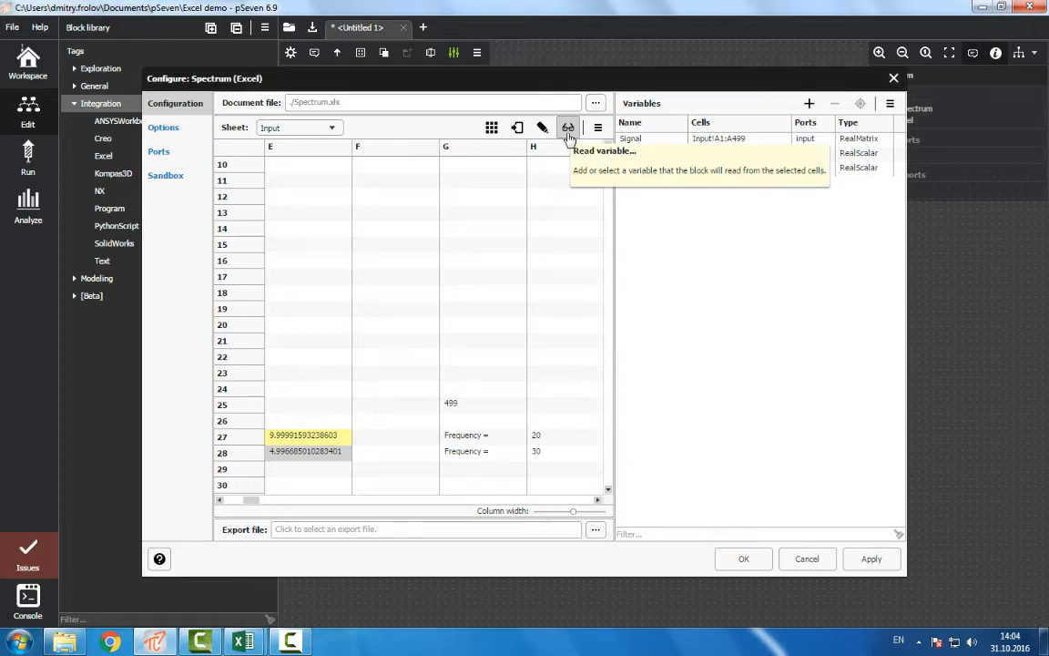
Add frequency variables that the Spectrum block reads from the sheet: F1 from cell H27 and F2 from cell H28.
click(544, 436)
click(568, 128)
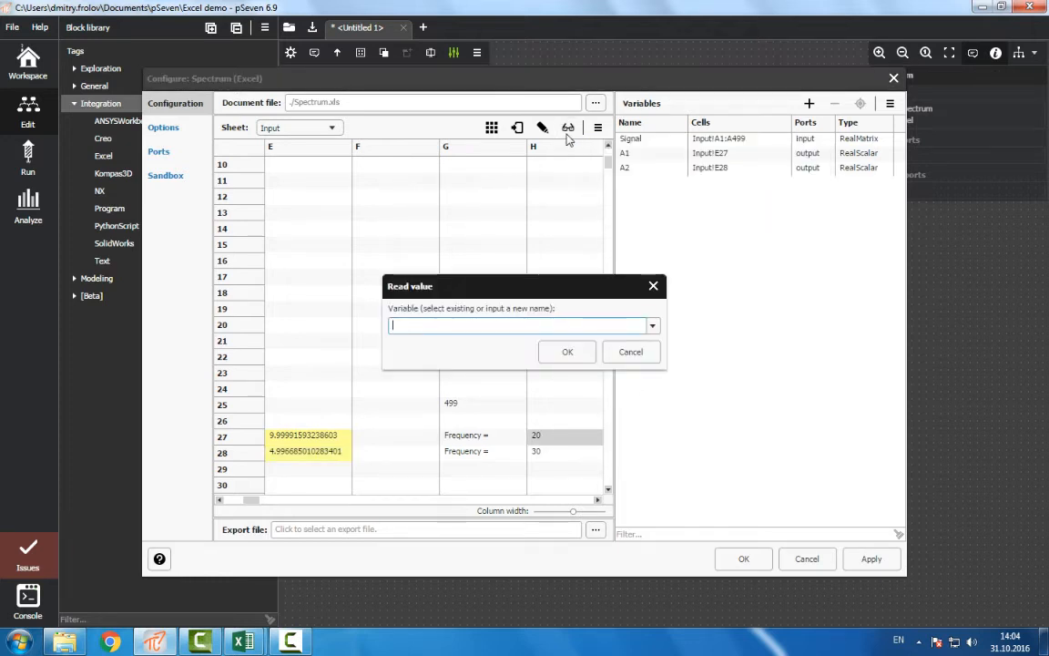
text(F1)
key(Return)
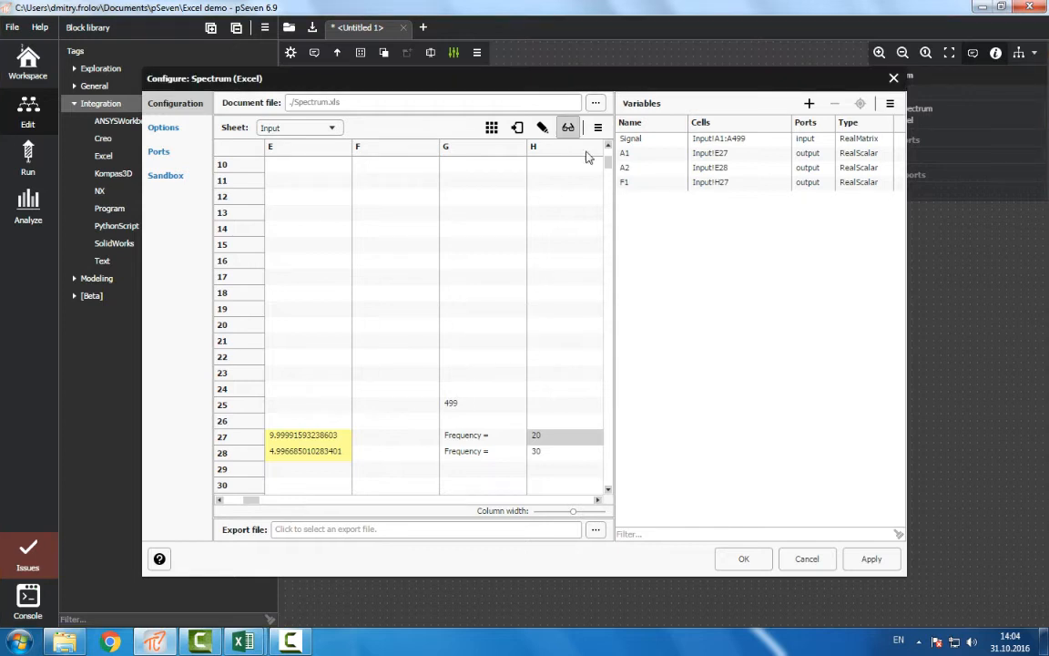
click(554, 451)
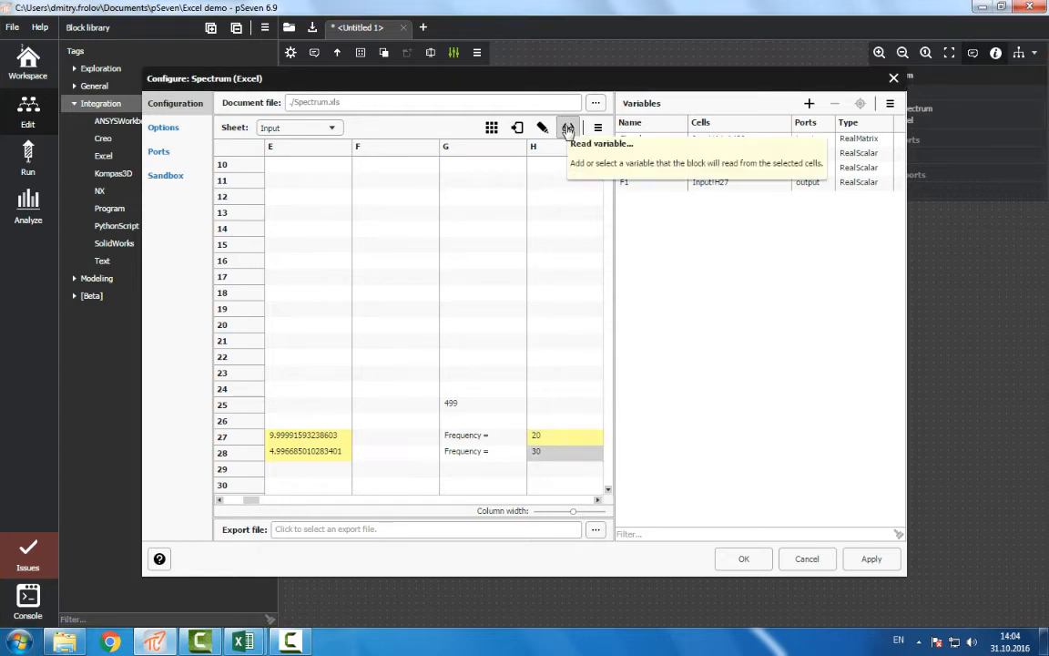
click(568, 129)
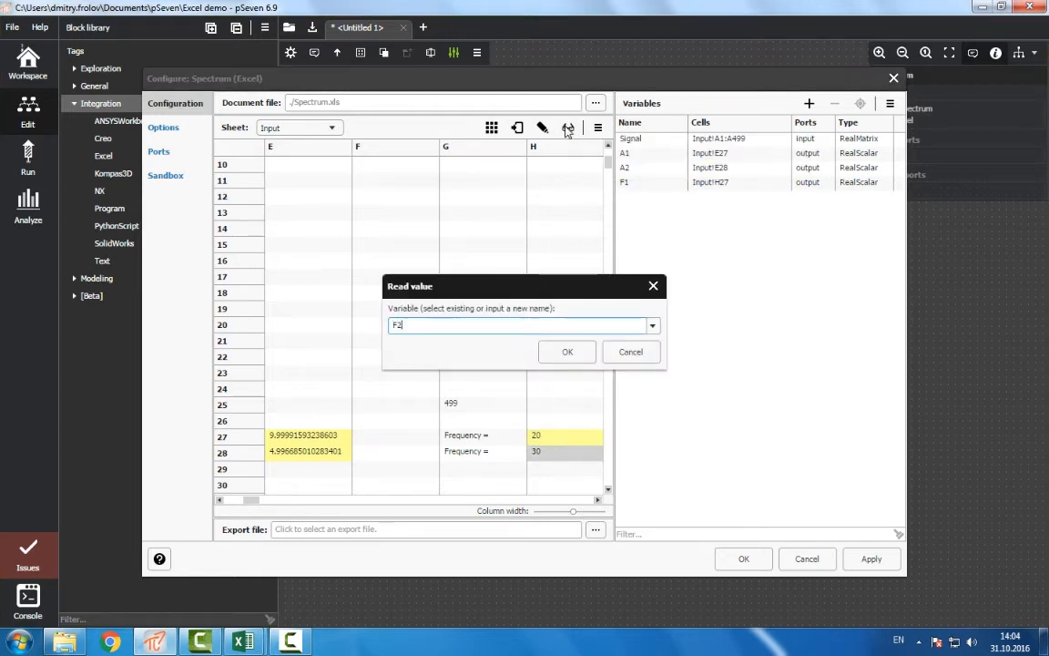
key(Return)
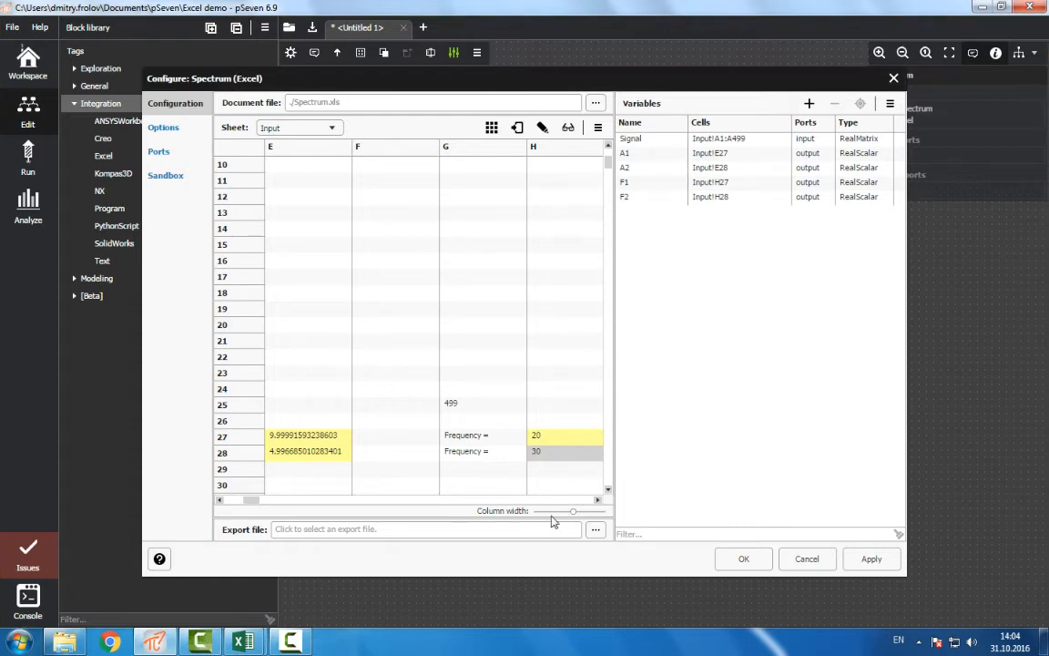
Switch to the Spectrum workbook in Excel and copy the name of its macro, Лист1.Raschet_Click.
click(164, 128)
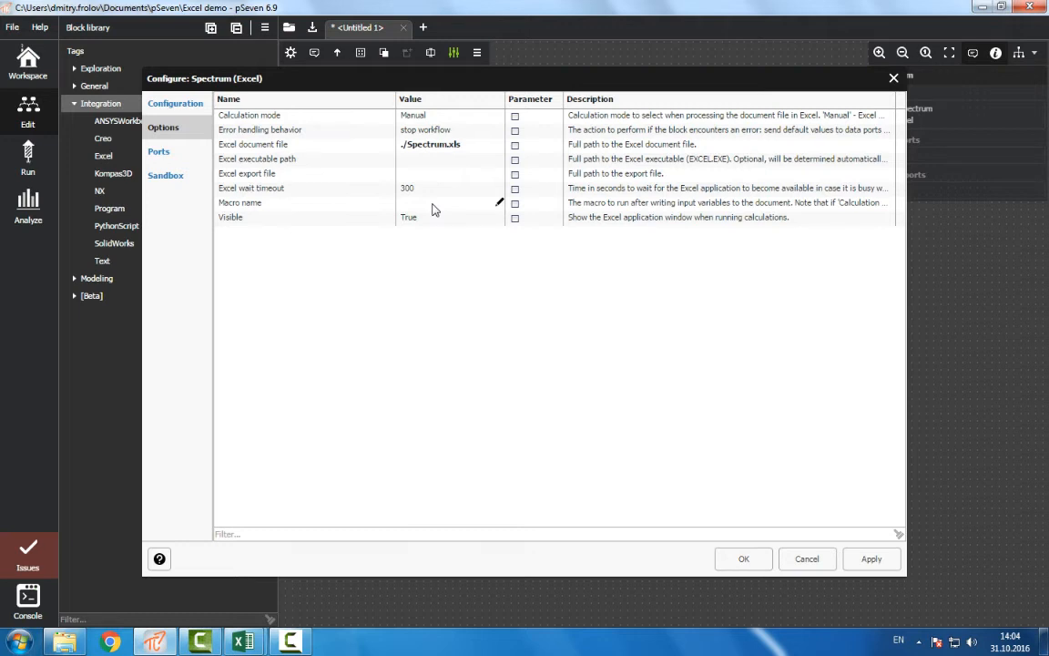
click(242, 641)
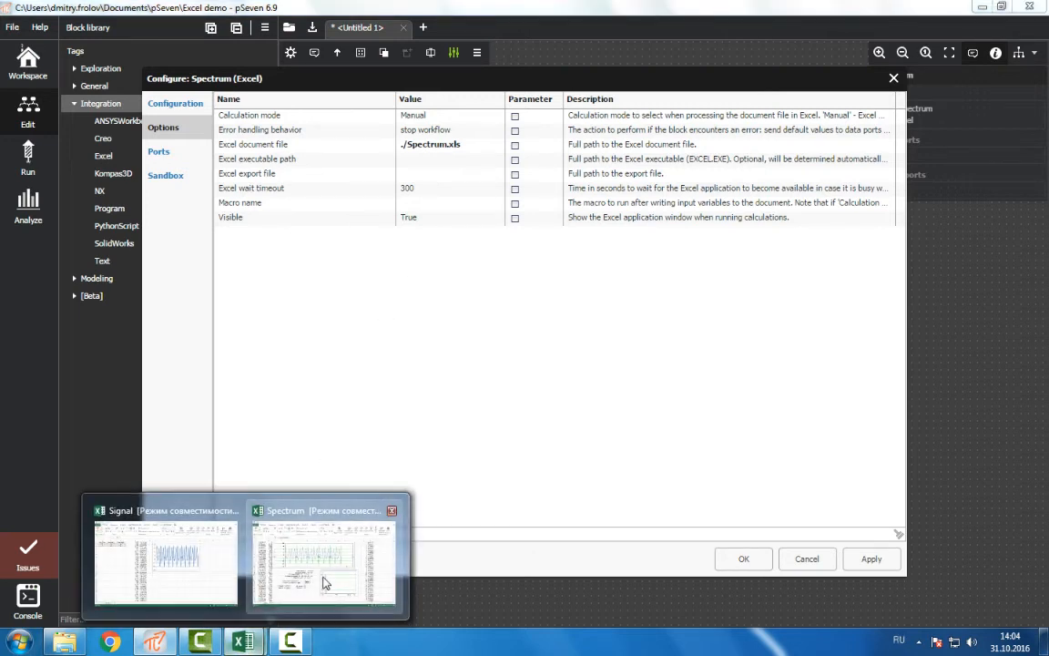
click(325, 583)
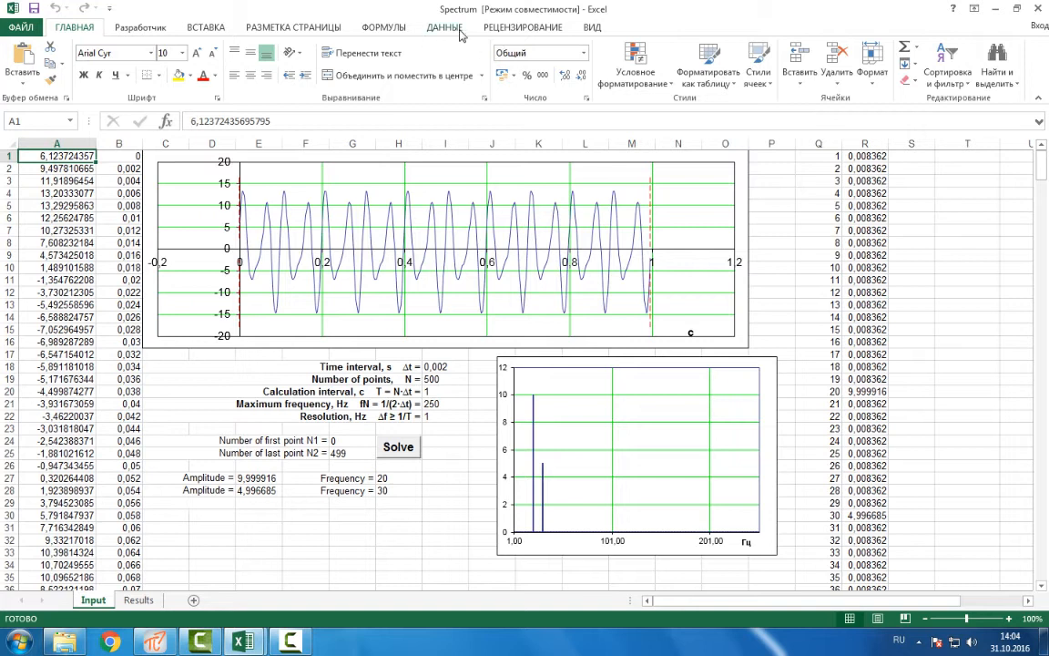
click(593, 28)
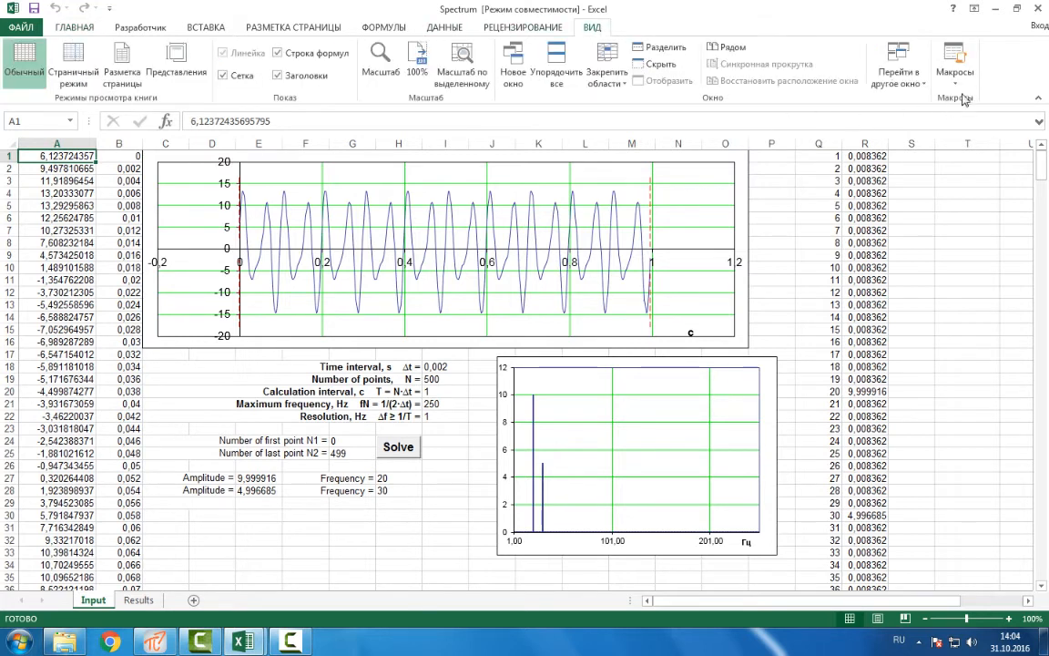
click(955, 59)
drag(468, 217, 354, 220)
key(ctrl+c)
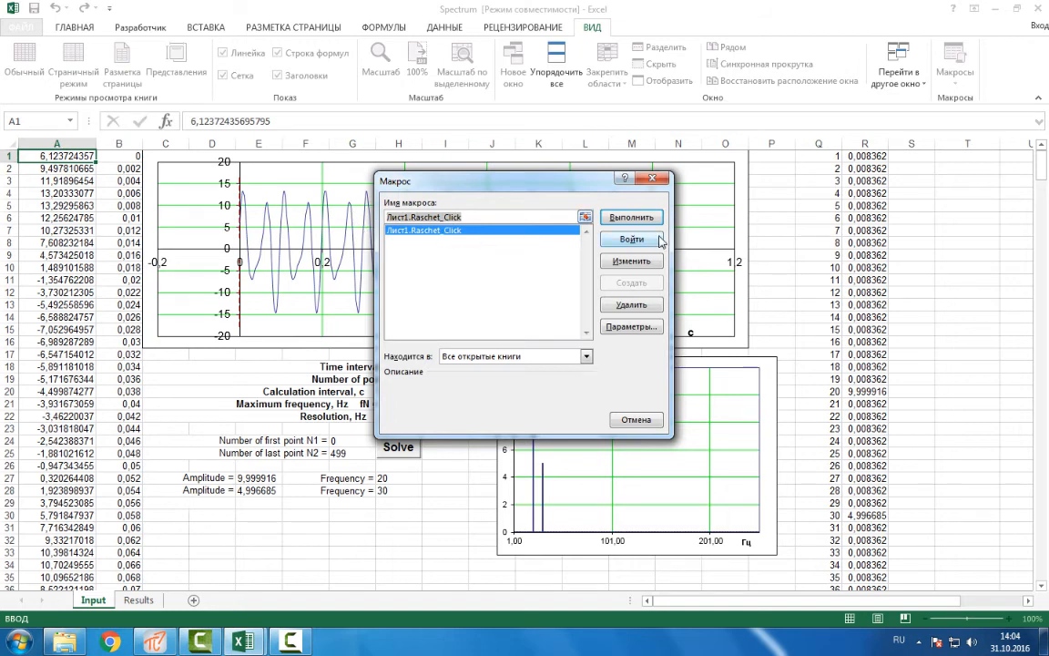
click(653, 179)
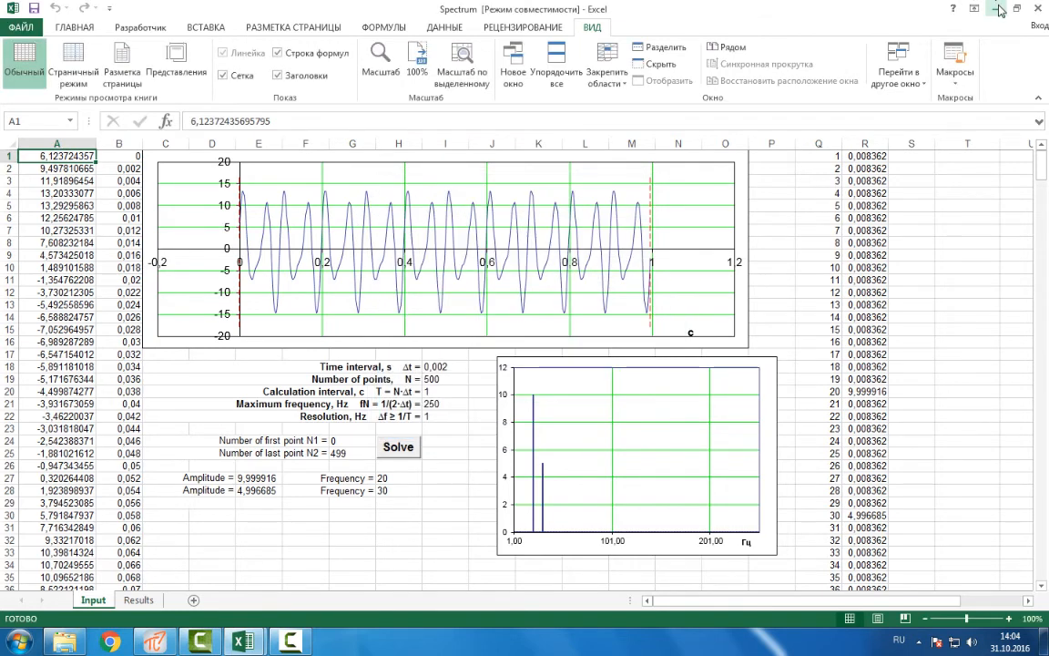
Return to pSeven, set the Spectrum block's Macro name option to Лист1.Raschet_Click, and accept the block's configuration.
click(996, 9)
click(435, 206)
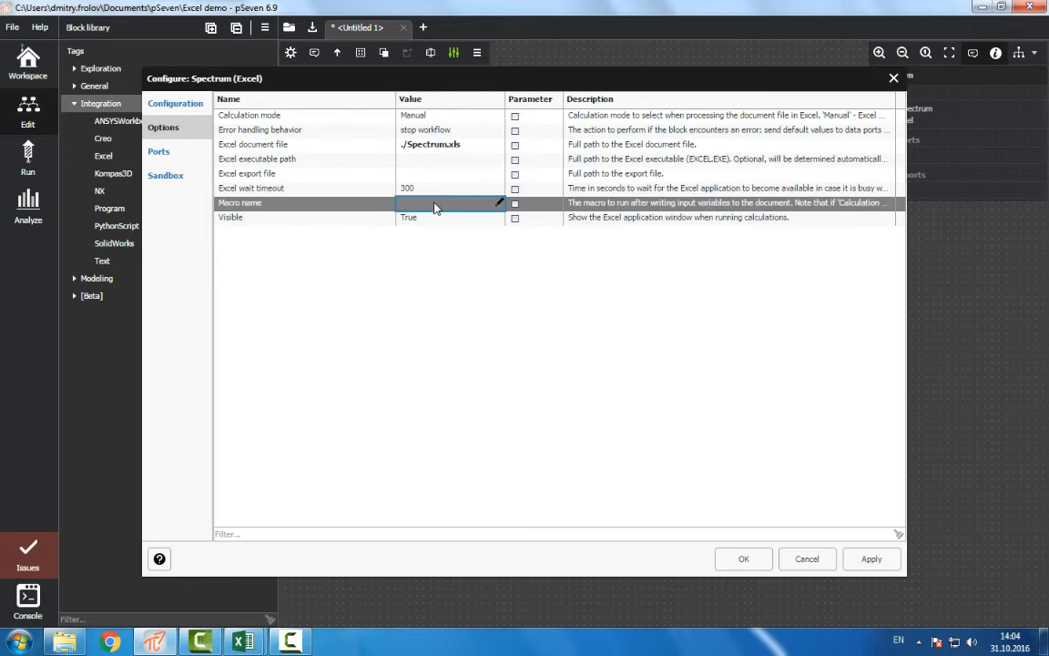
click(443, 208)
key(ctrl+v)
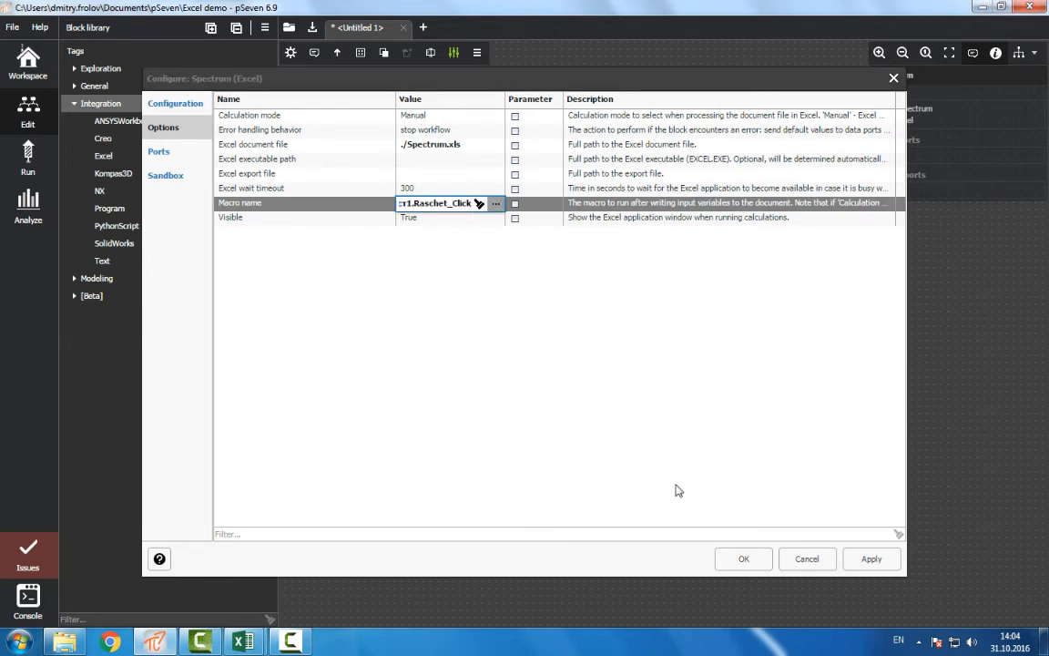
key(Return)
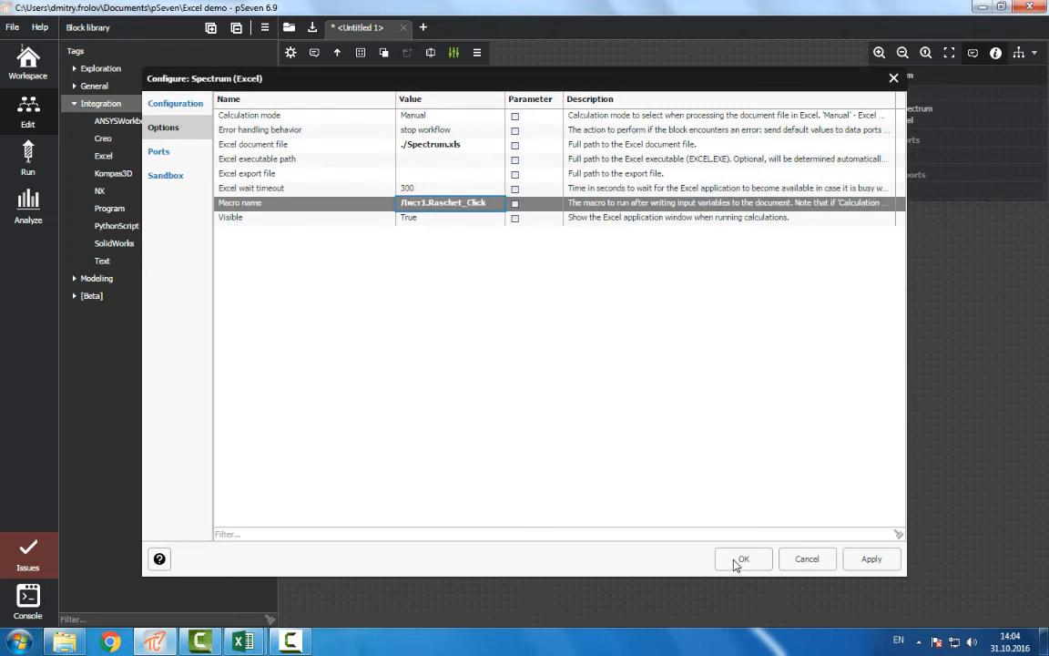
click(740, 561)
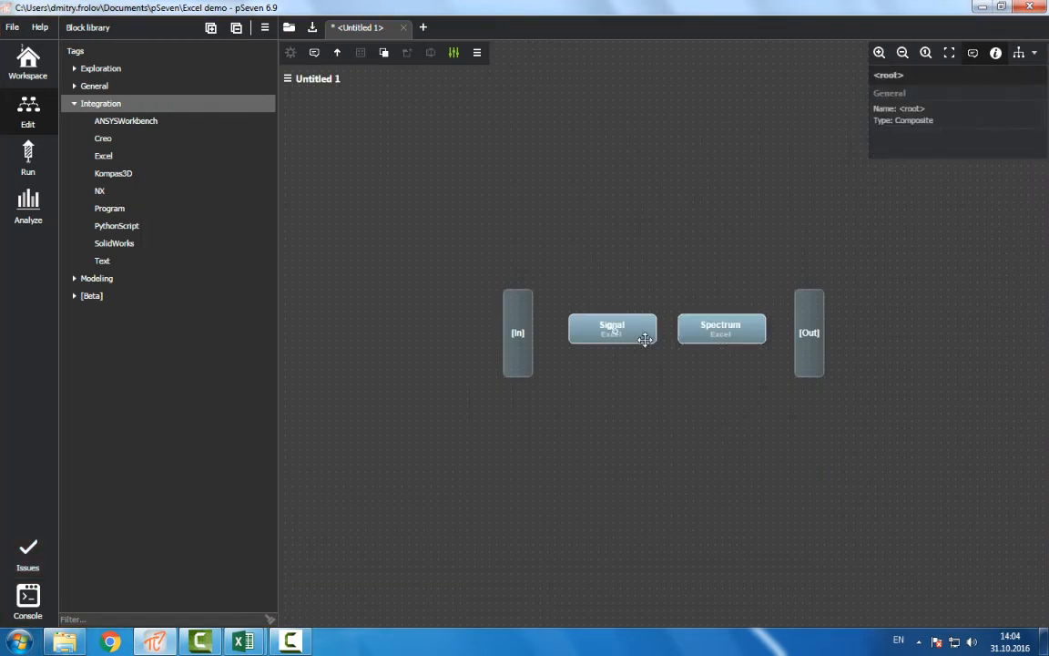
Link the Signal block to the Spectrum block through the Signal port only, excluding the A1, A2, F1 and F2 links.
mouse_move(615, 333)
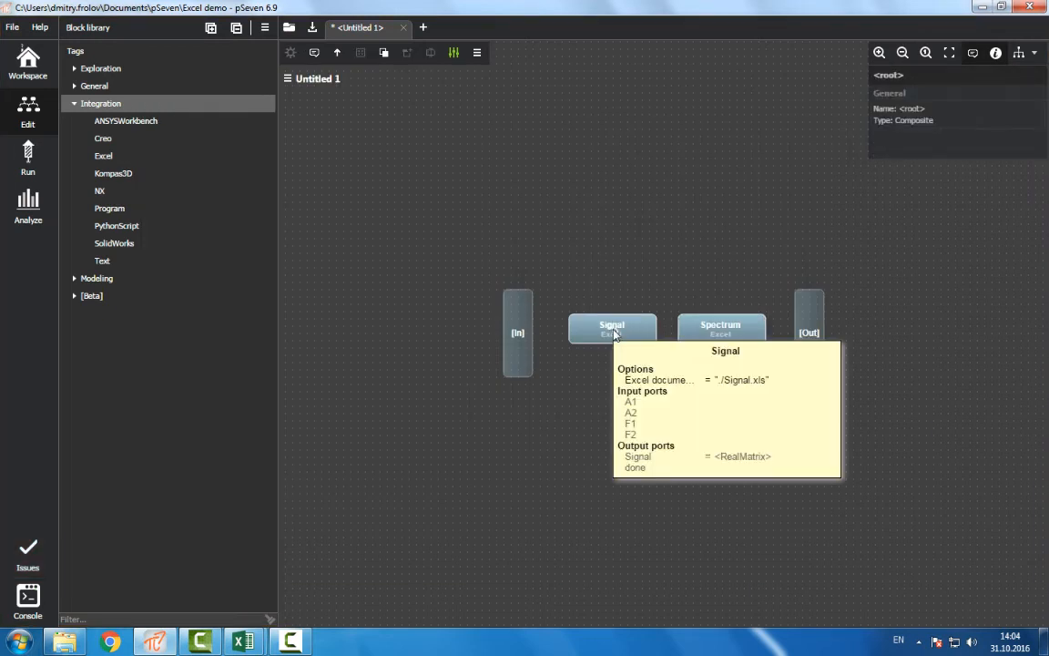
drag(615, 334, 705, 337)
click(367, 289)
click(367, 303)
click(368, 318)
click(367, 333)
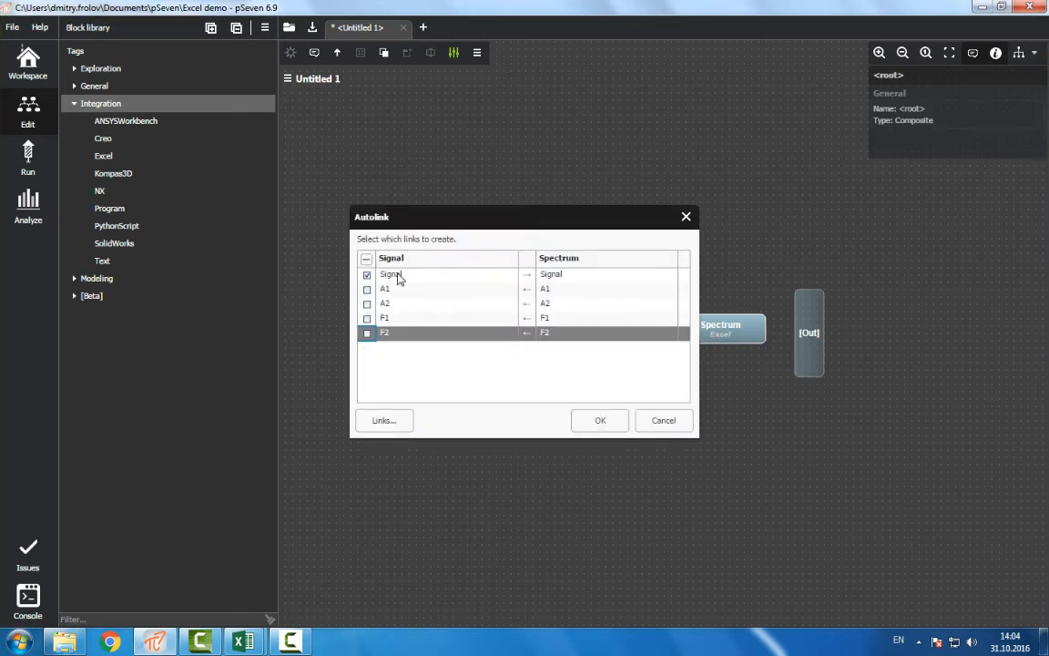
click(602, 424)
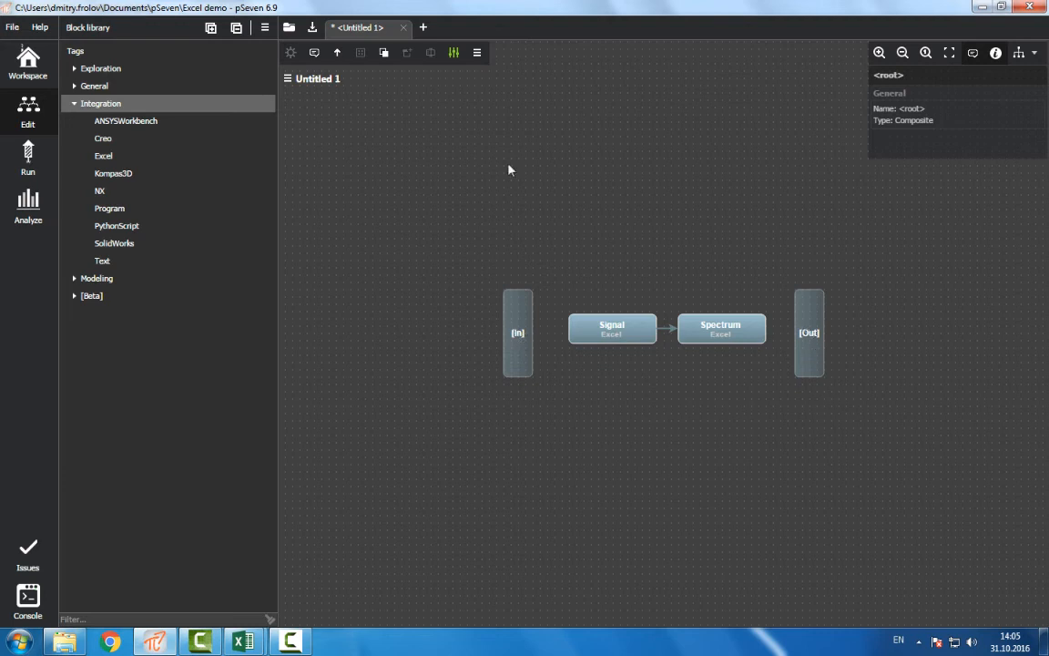
Uplink the Signal block's input ports and the Spectrum block's output ports A1, A2, F1 and F2 to the root, and align both blocks with In and Out.
click(337, 55)
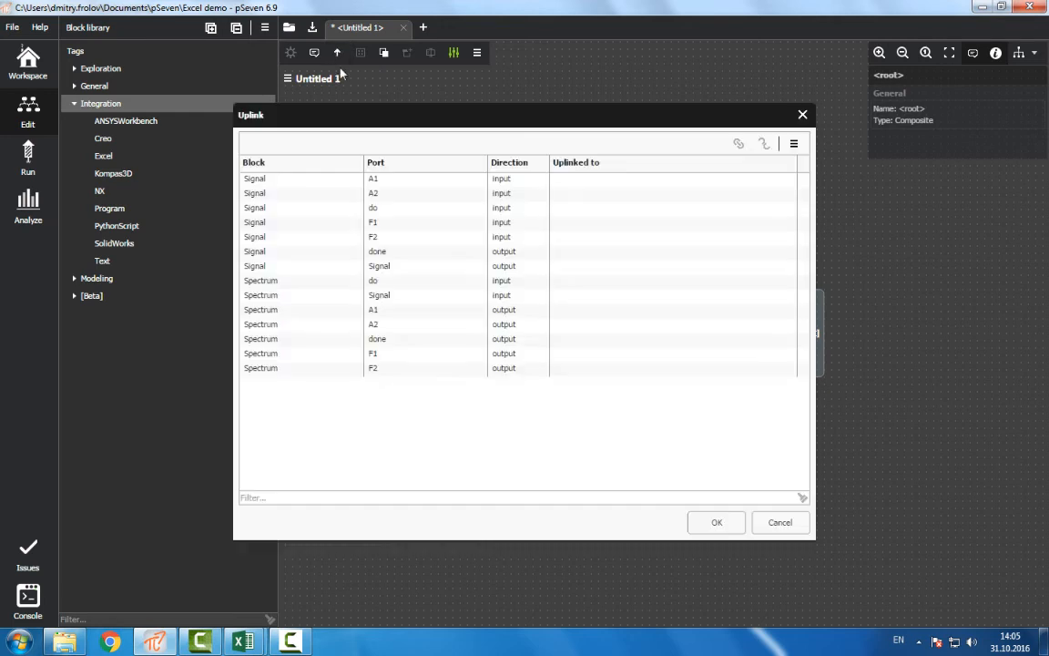
click(384, 182)
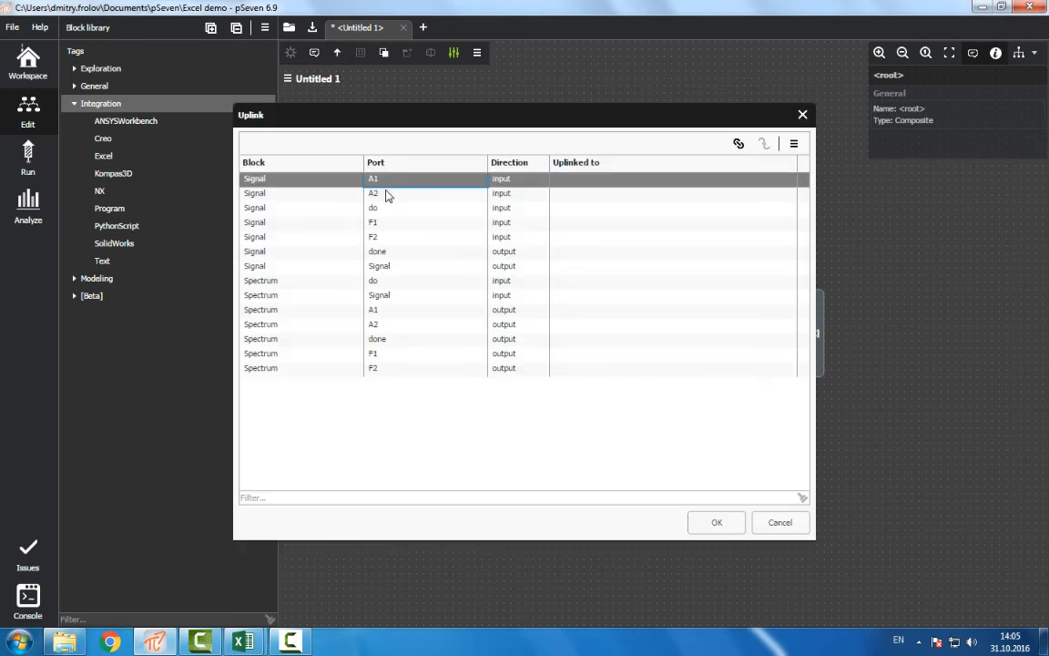
shift+click(387, 195)
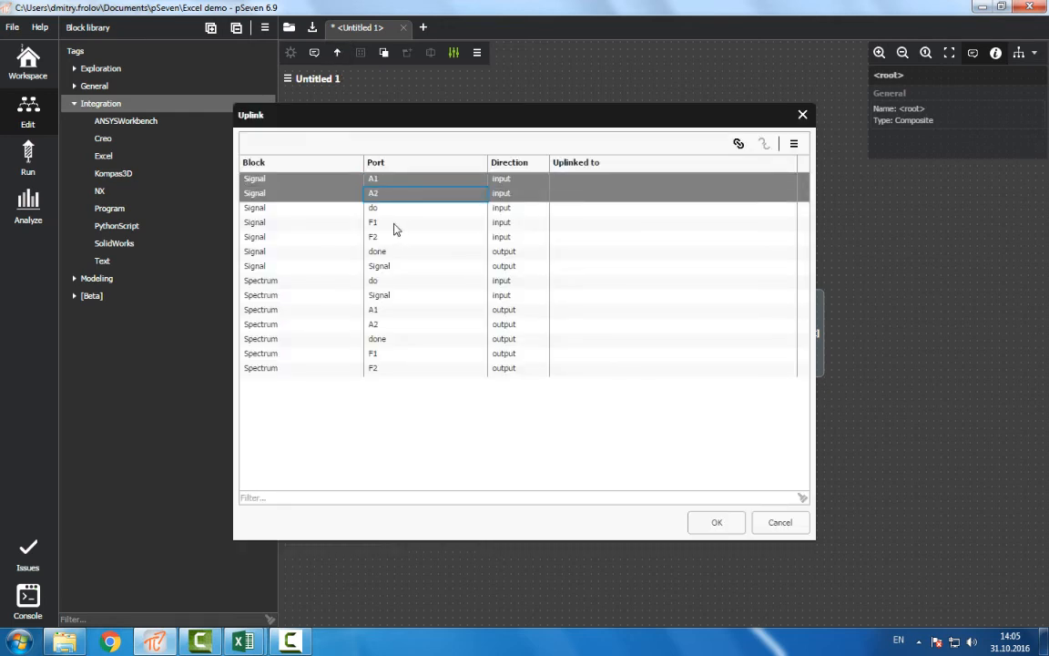
ctrl+click(396, 226)
ctrl+click(394, 240)
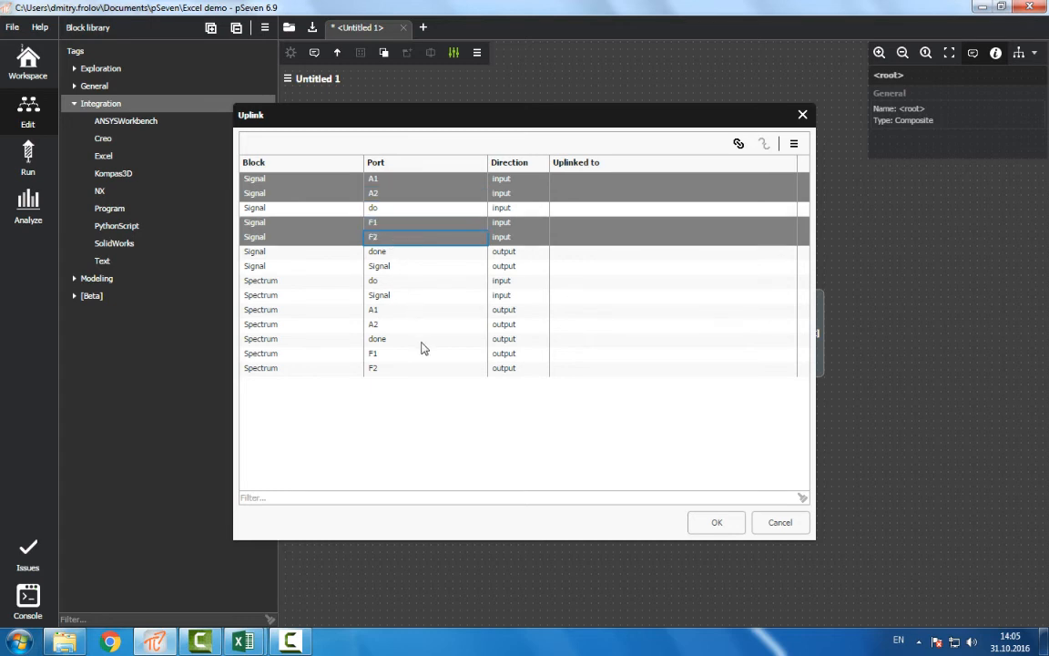
ctrl+click(398, 314)
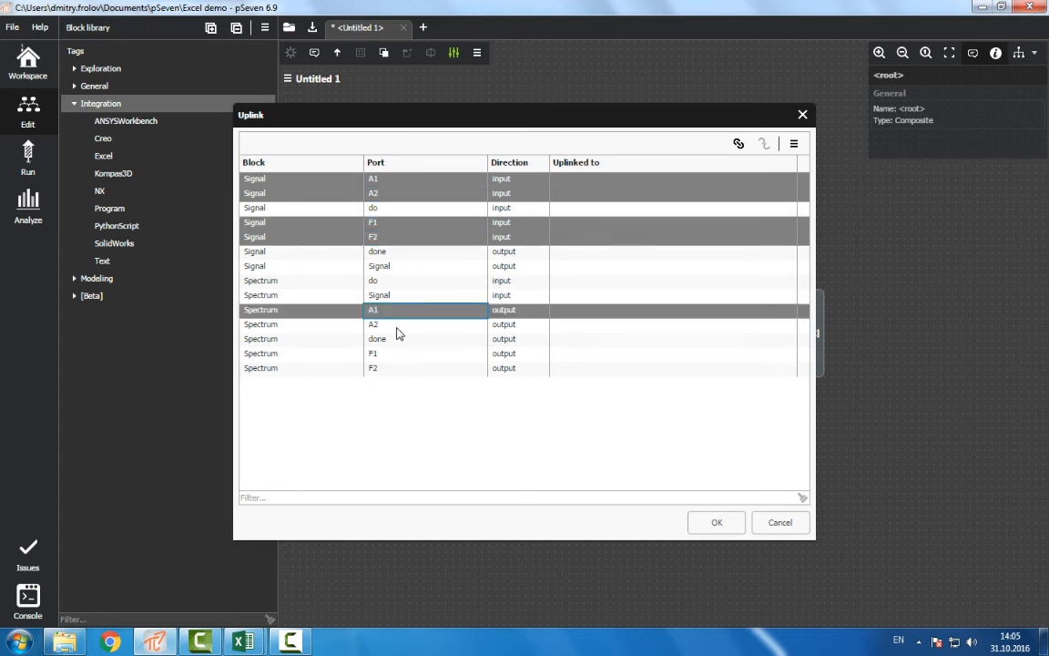
ctrl+click(398, 326)
ctrl+click(401, 354)
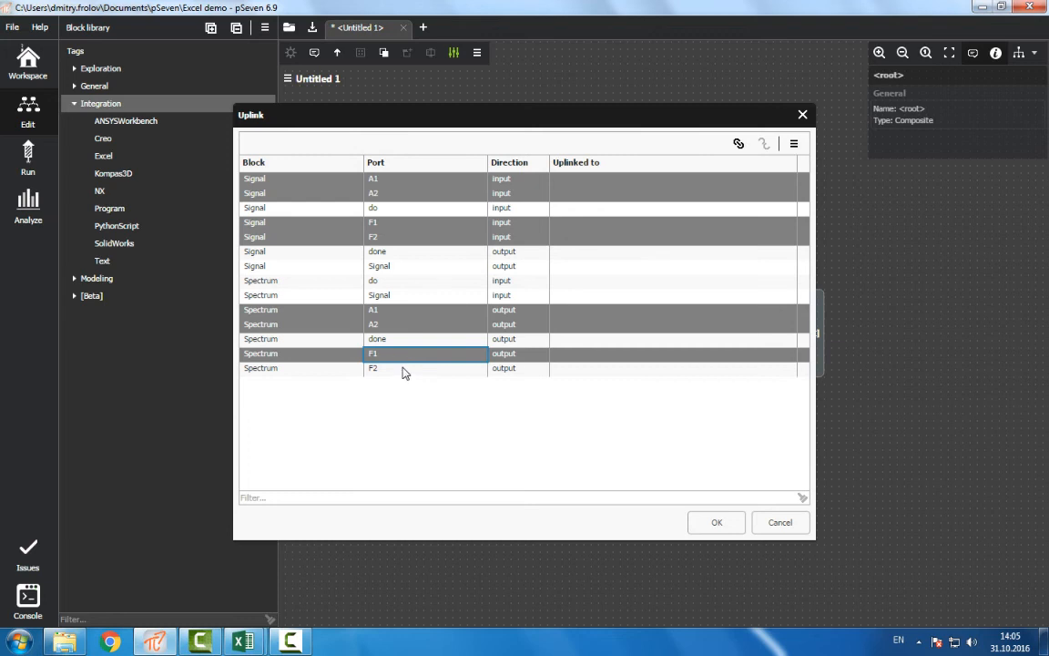
ctrl+click(406, 369)
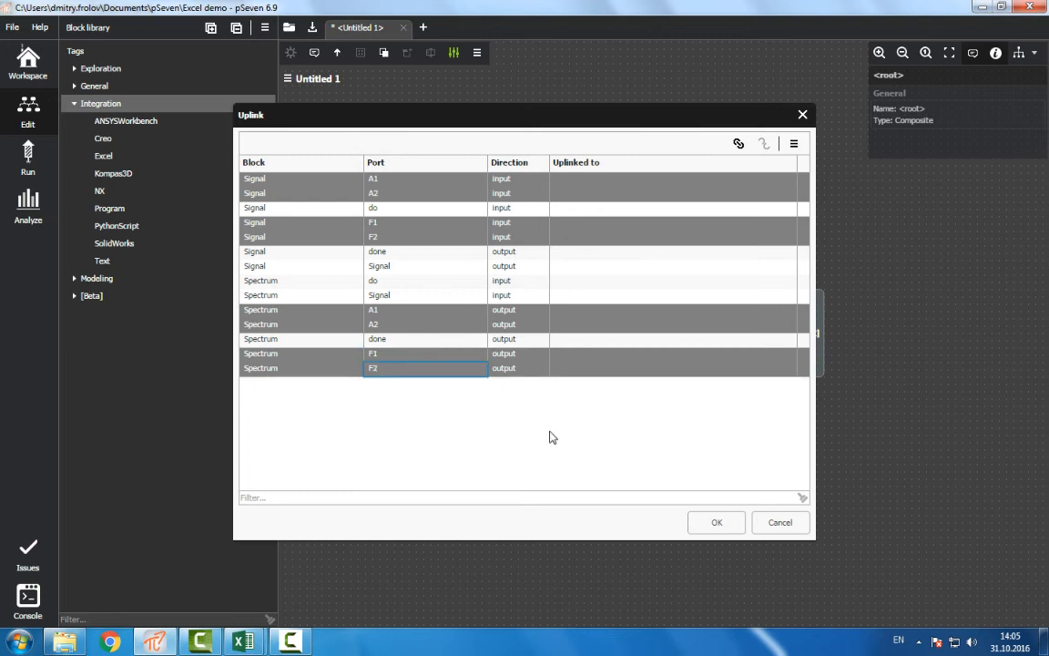
click(740, 146)
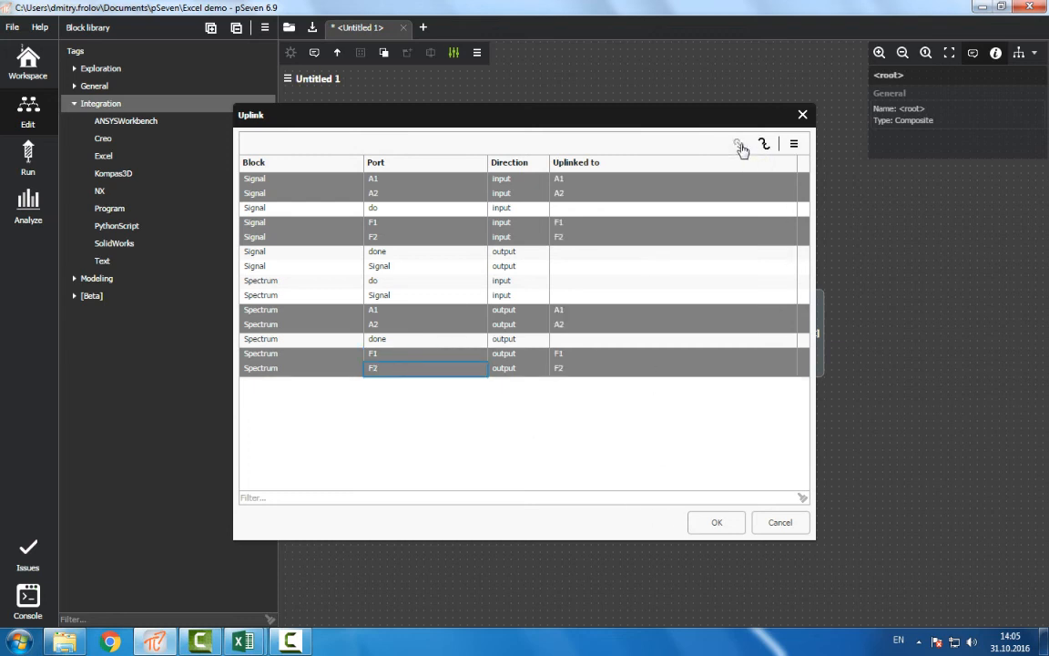
click(710, 523)
drag(647, 335, 641, 340)
click(753, 343)
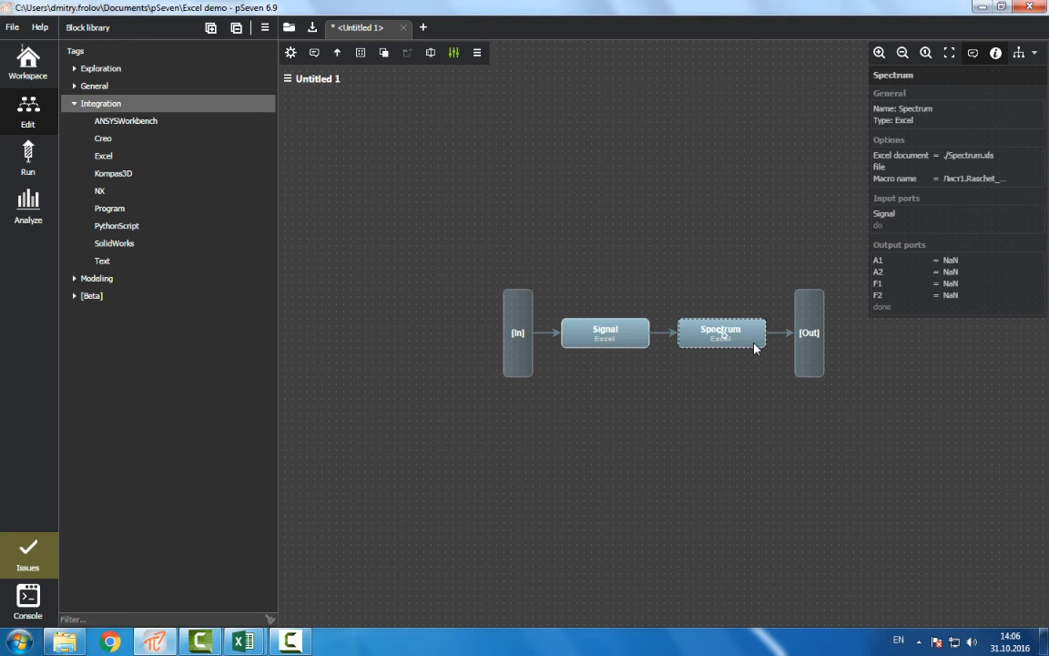
Open the workflow's run setup and set the amplitude inputs A1 to 20 and A2 to 15.
click(31, 157)
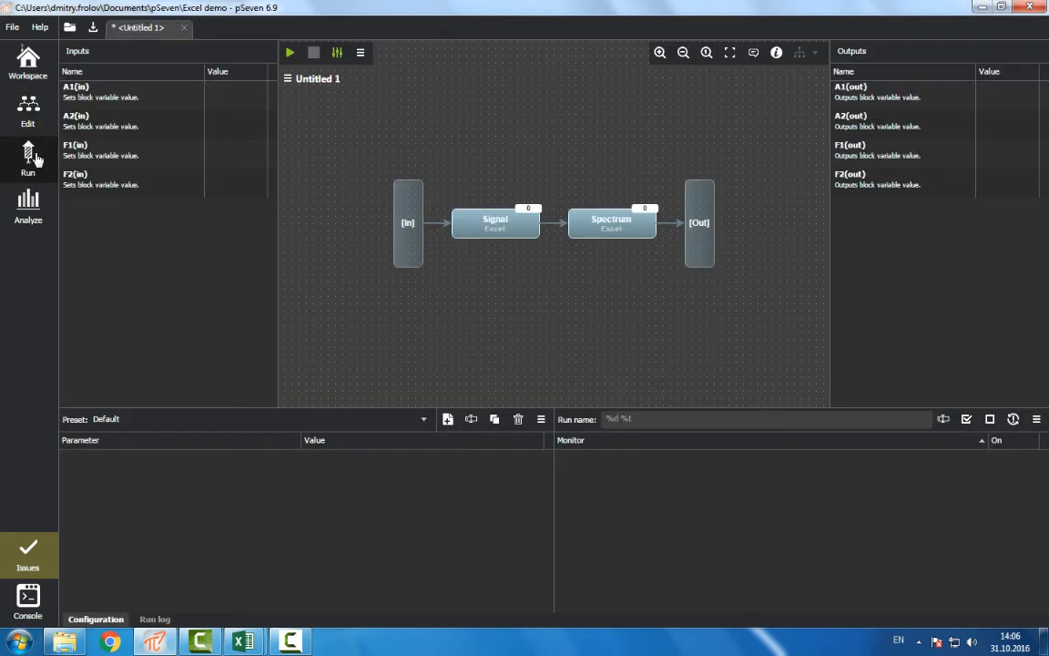
double_click(221, 96)
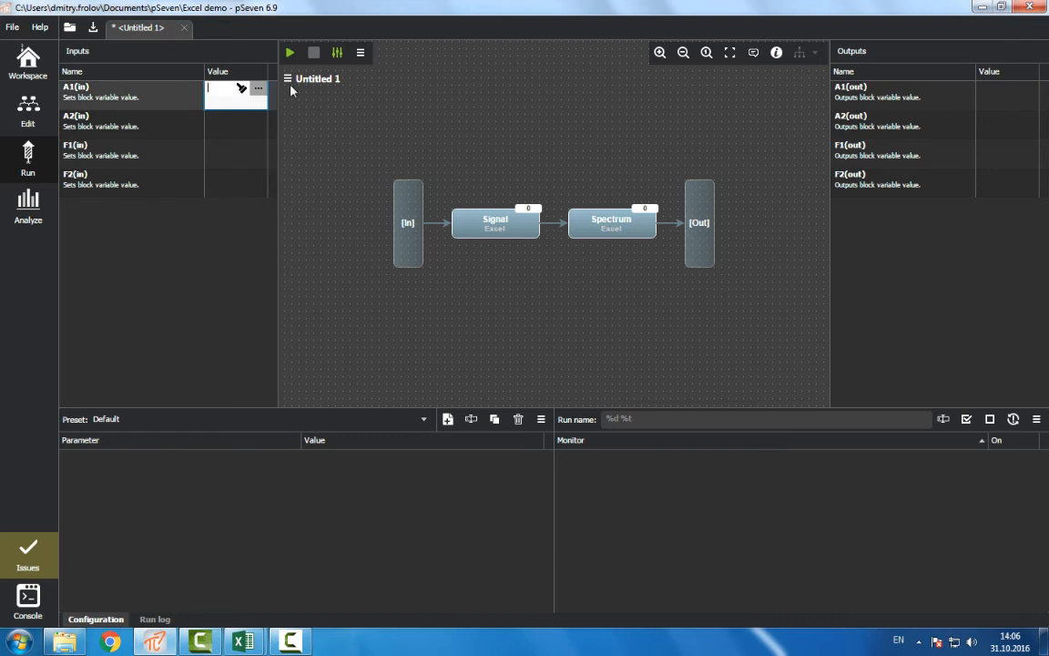
text(20)
key(Return)
click(229, 128)
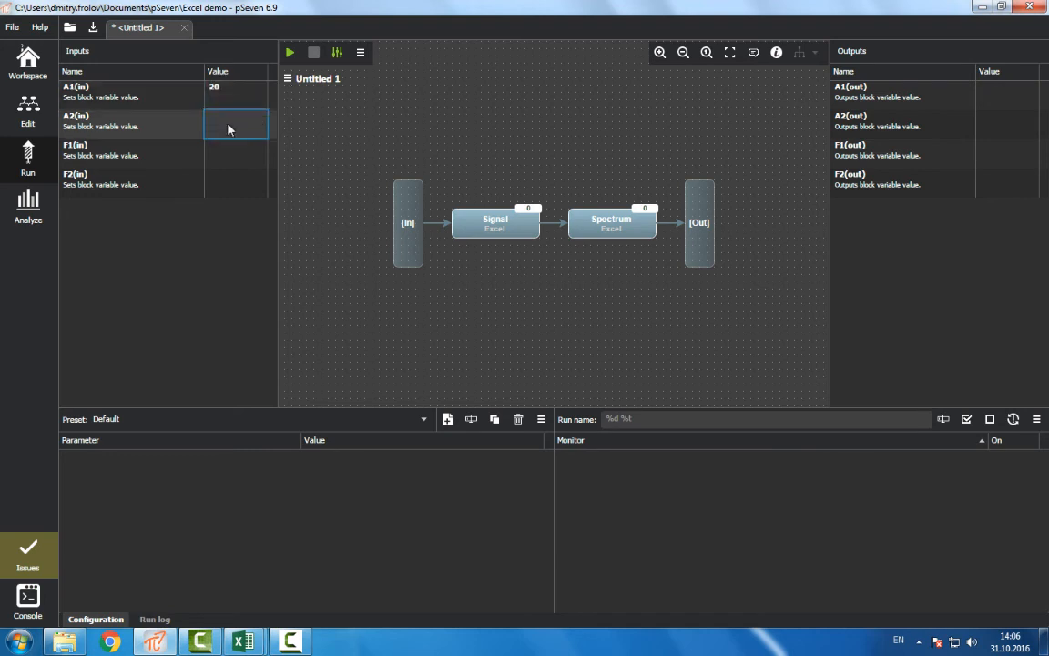
text(15)
key(Return)
Set the workflow's frequency inputs F1 to 5 and F2 to 10.
click(225, 158)
text(5)
key(Return)
click(228, 179)
click(229, 177)
text(10)
key(Return)
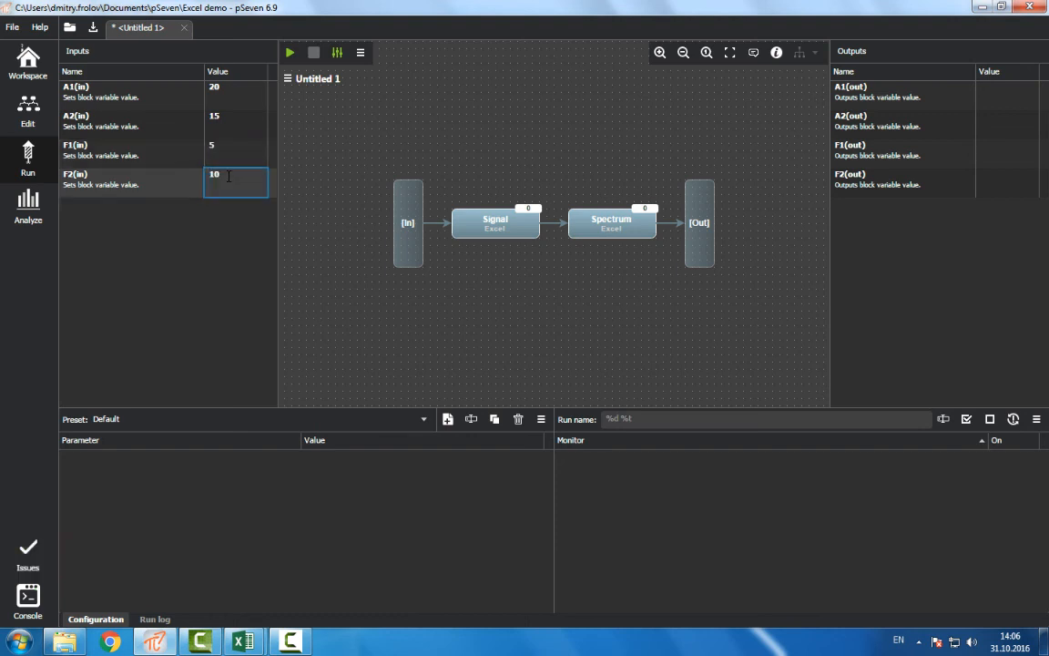
Run the workflow with the entered inputs and dismiss the run report.
click(291, 54)
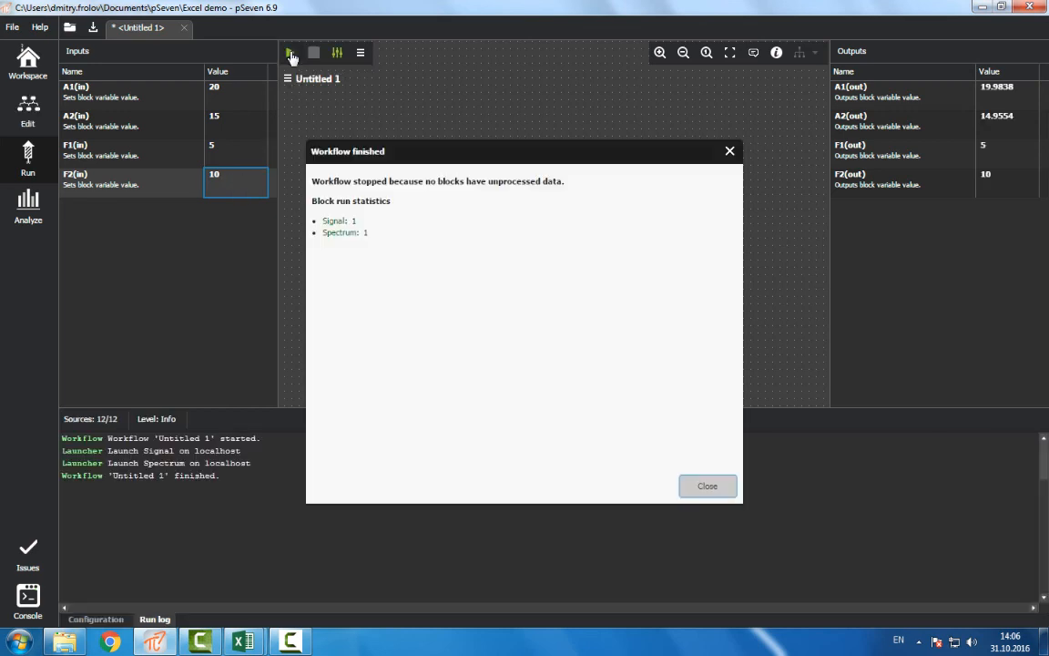
click(709, 487)
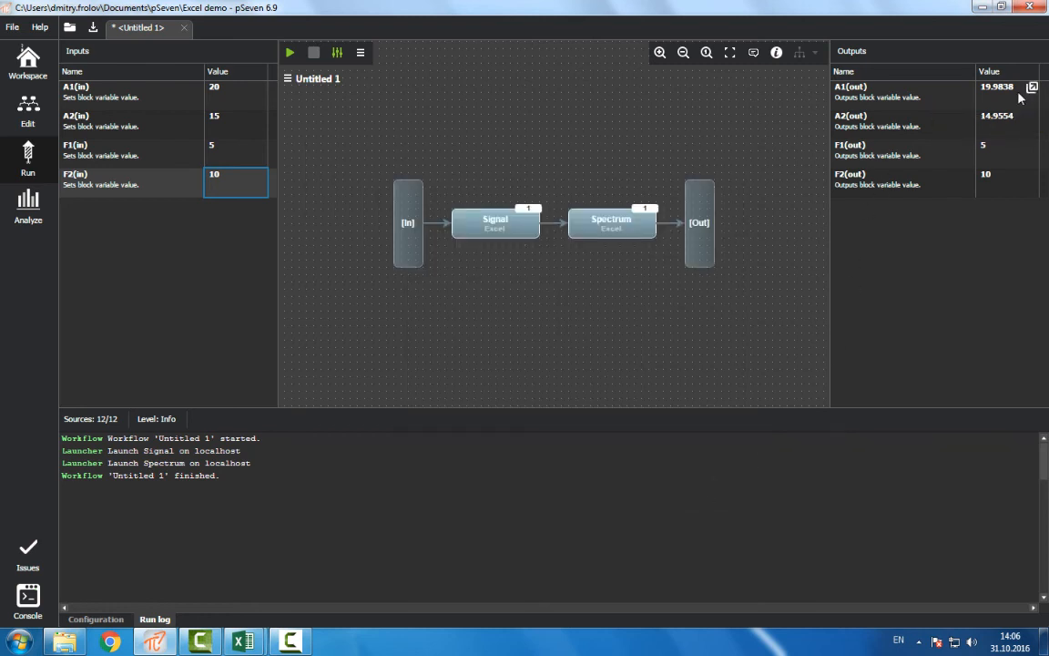